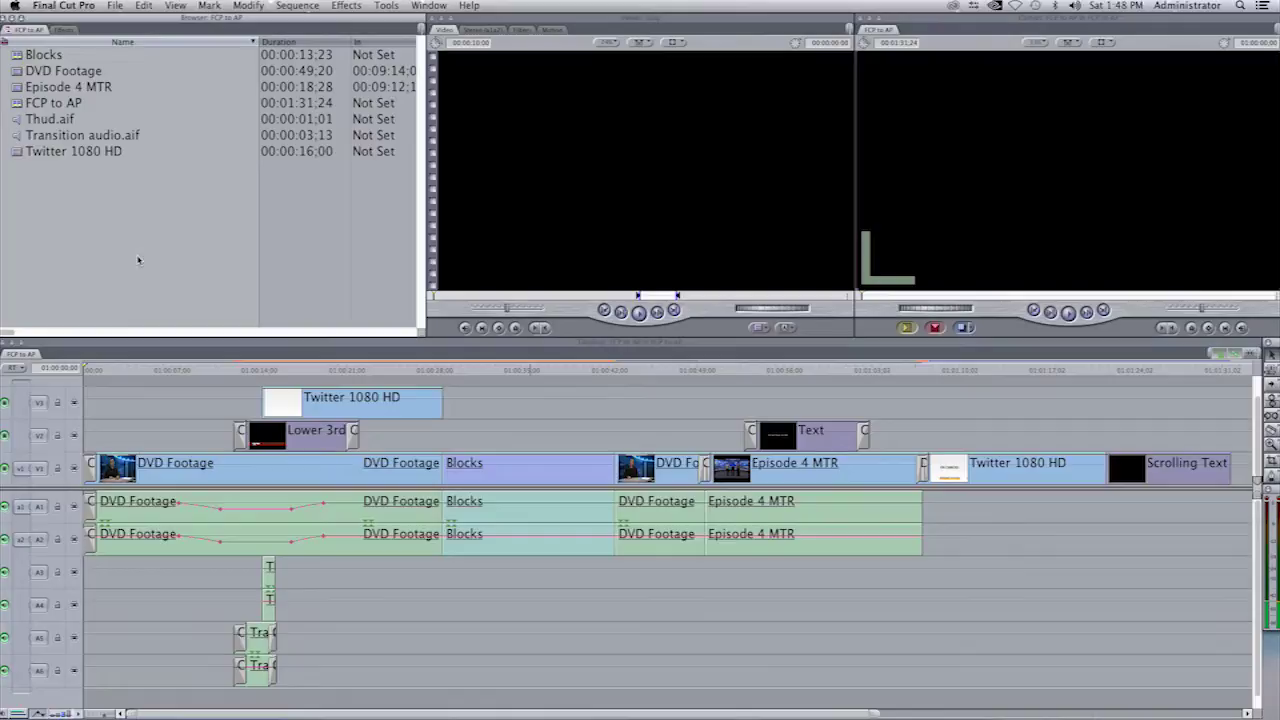
- Scrub through the opening anchor footage and inspect the A5/A6 cross-fades and the Lower 3rd title
click(97, 365)
drag(97, 365, 91, 367)
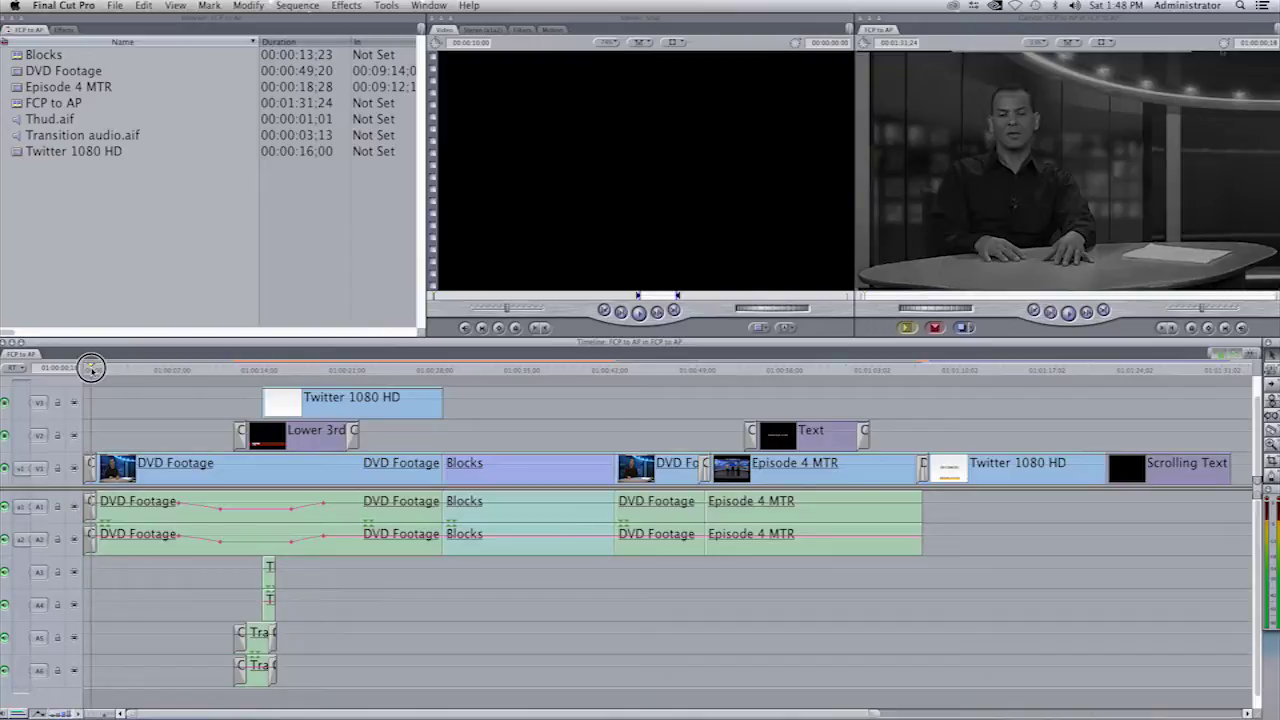
drag(91, 367, 204, 402)
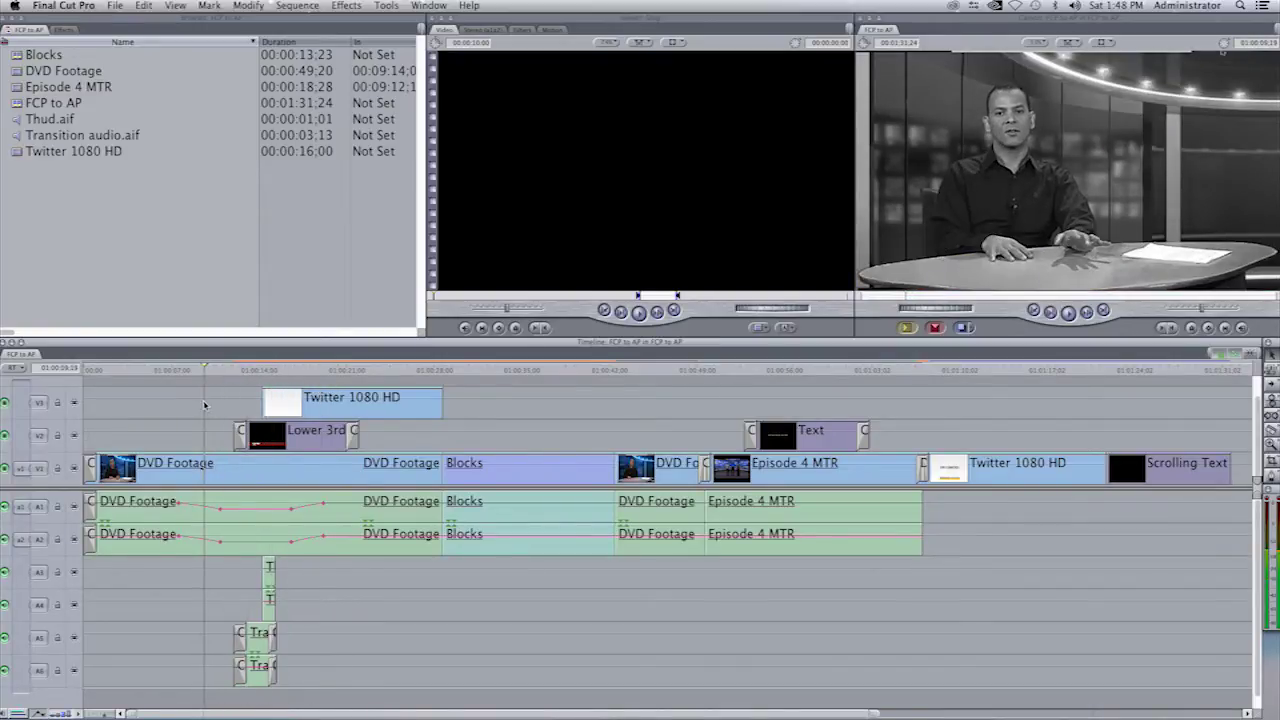
click(240, 640)
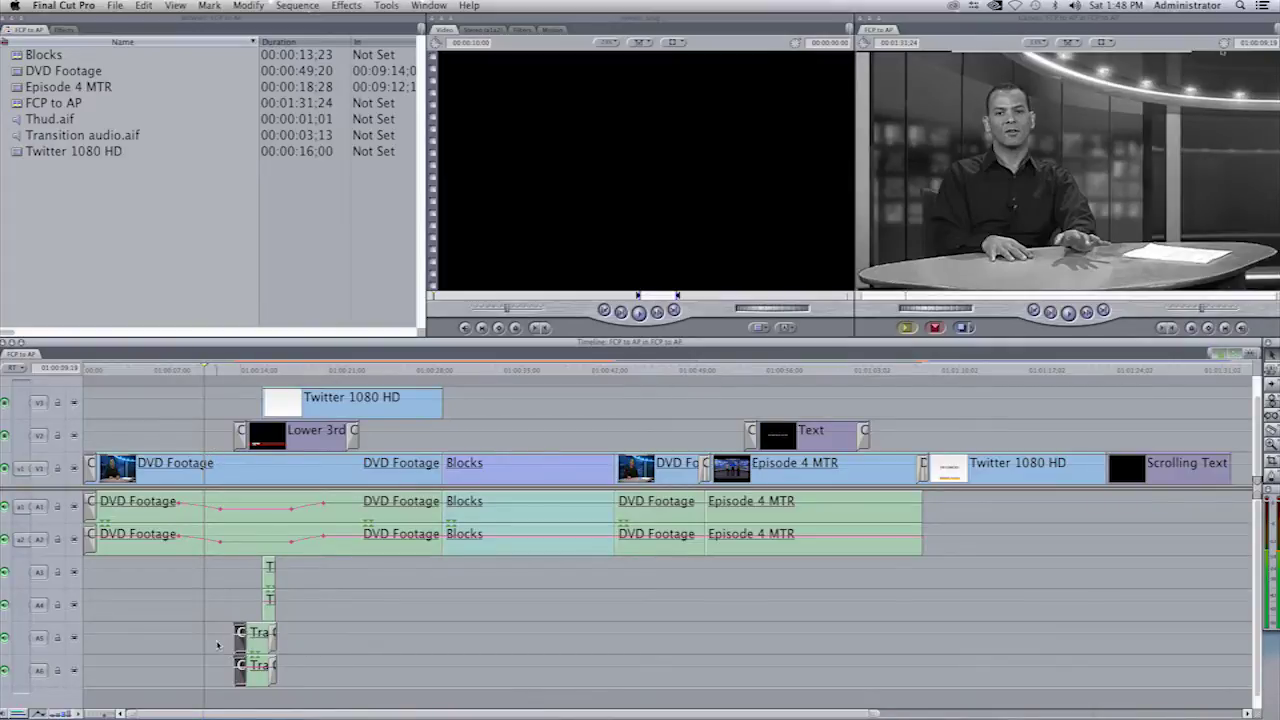
click(217, 644)
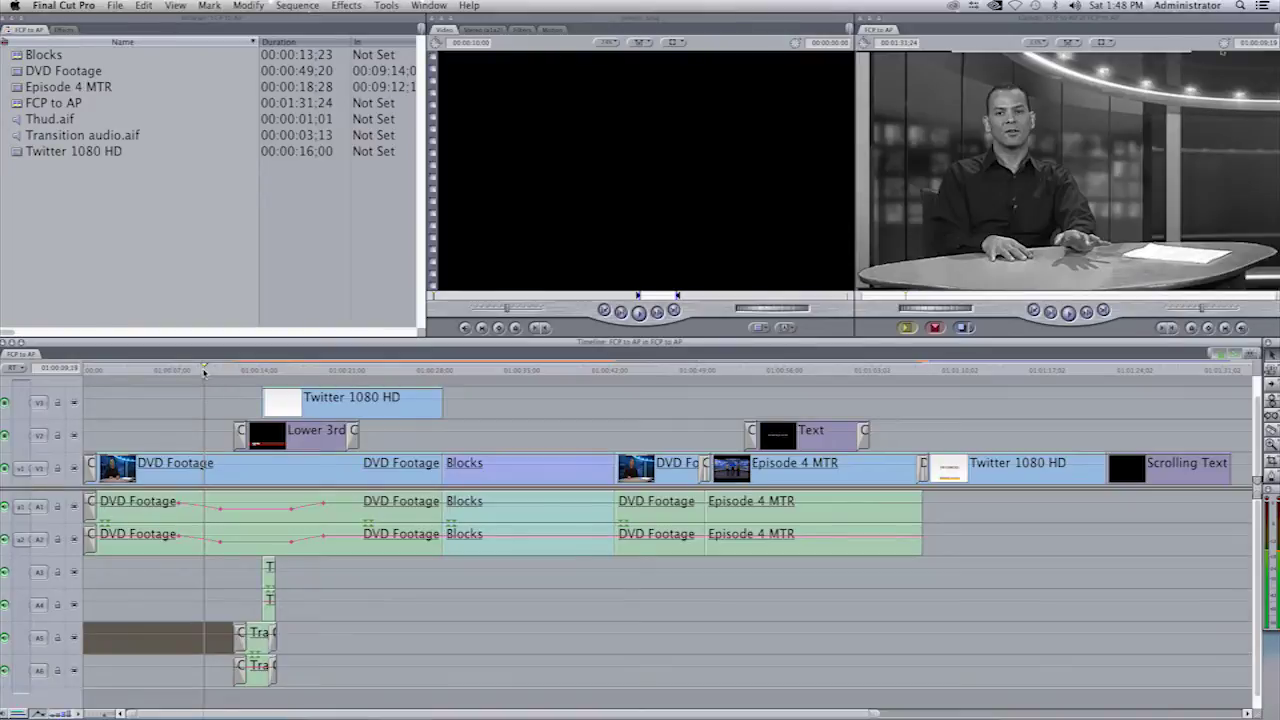
drag(233, 366, 189, 370)
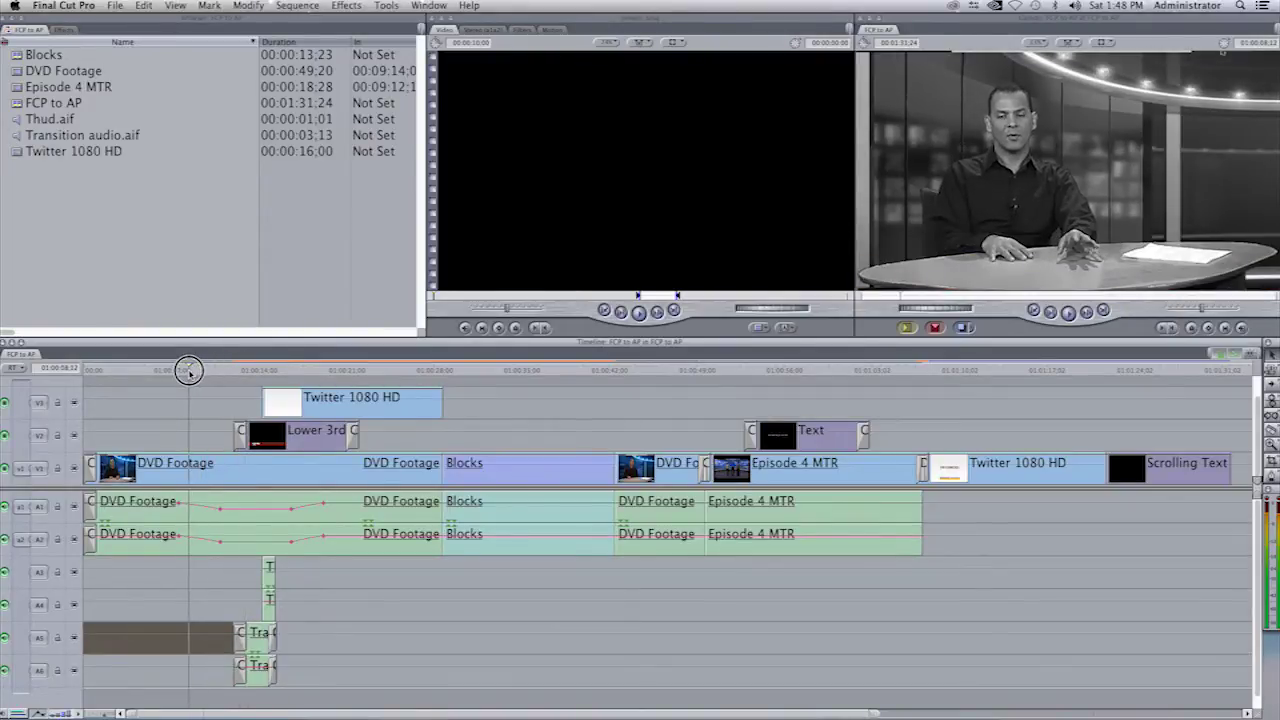
- Select the DVD Footage clip, play briefly, and scrub past the Sample Roundtripping lower third
click(223, 475)
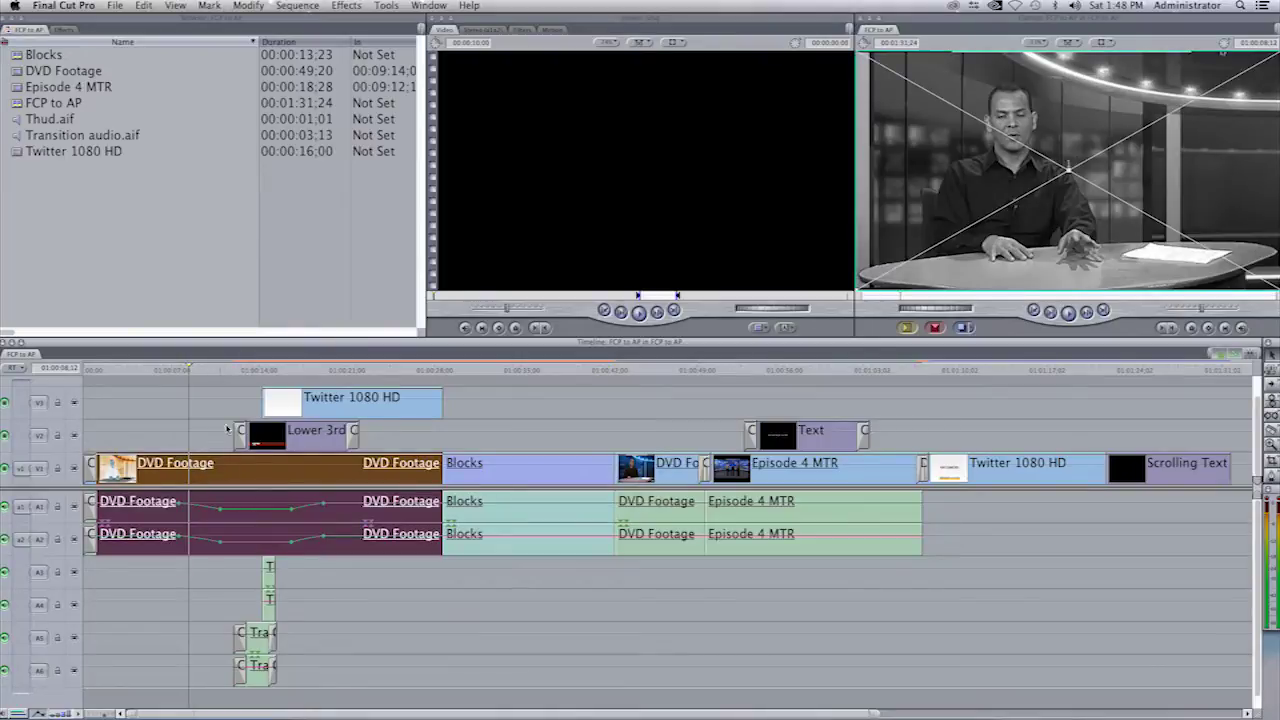
click(200, 370)
key(space)
key(super+shift+a)
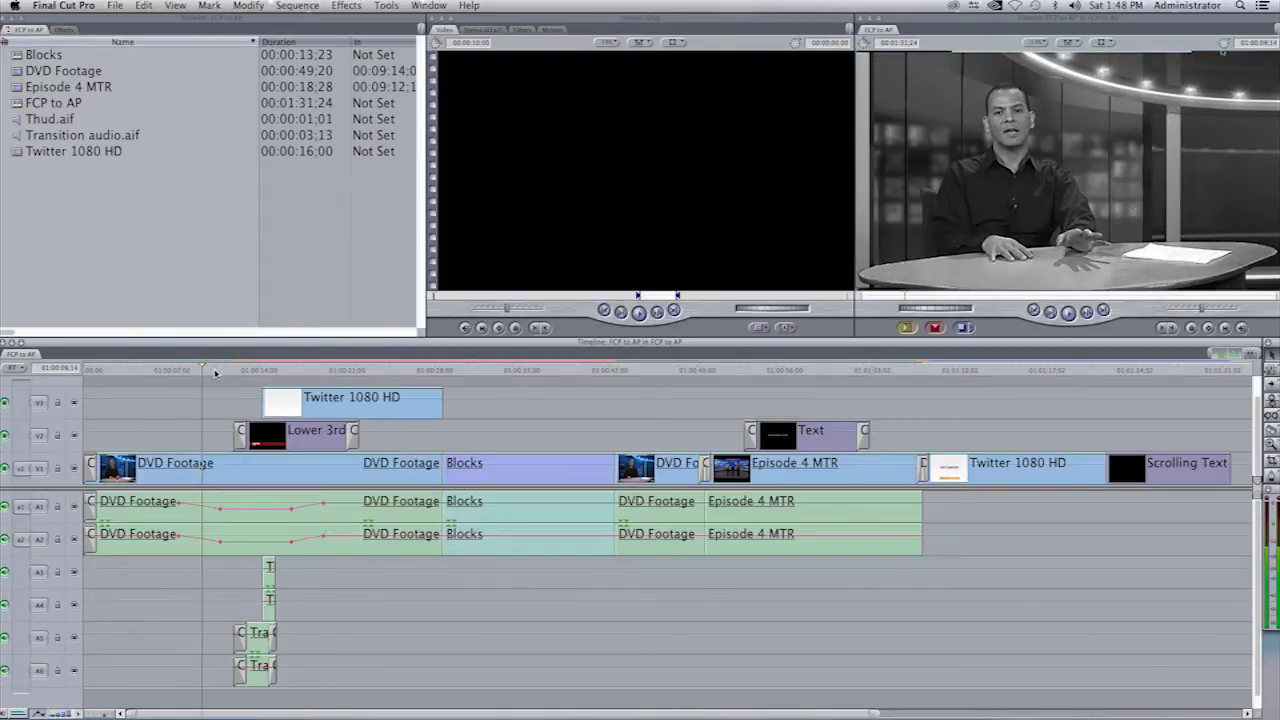
drag(224, 368, 255, 368)
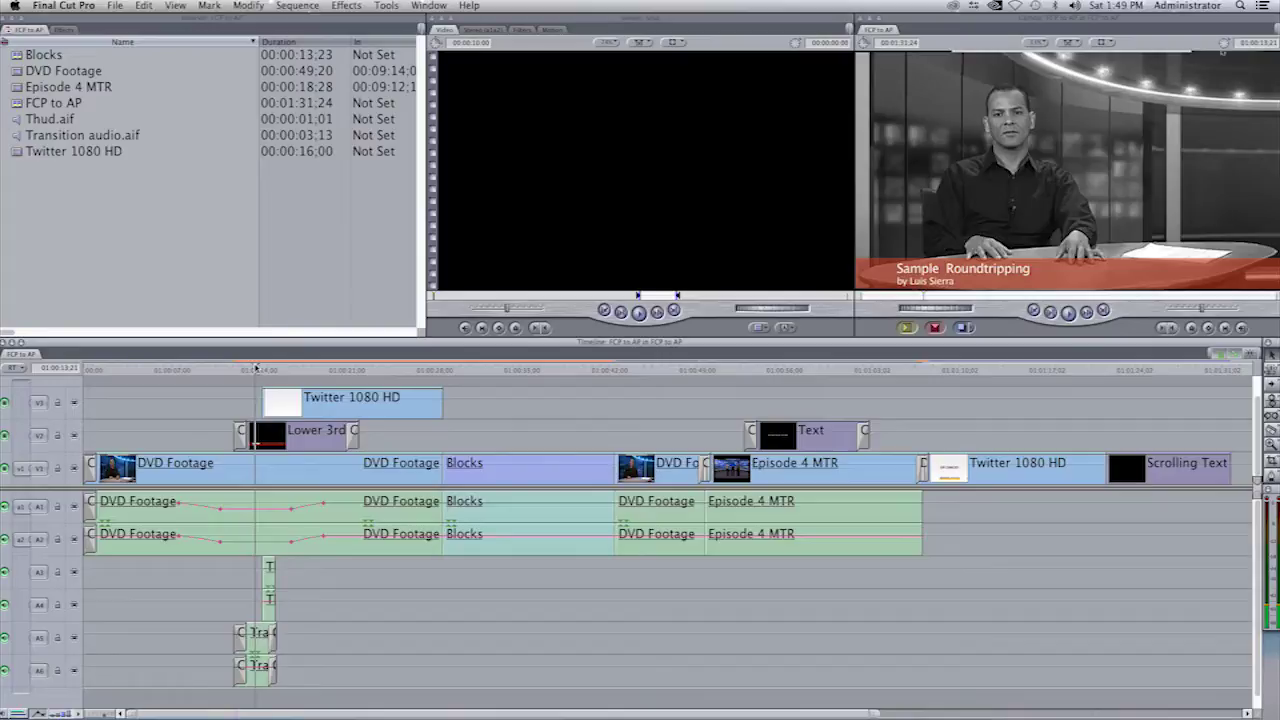
drag(256, 369, 341, 374)
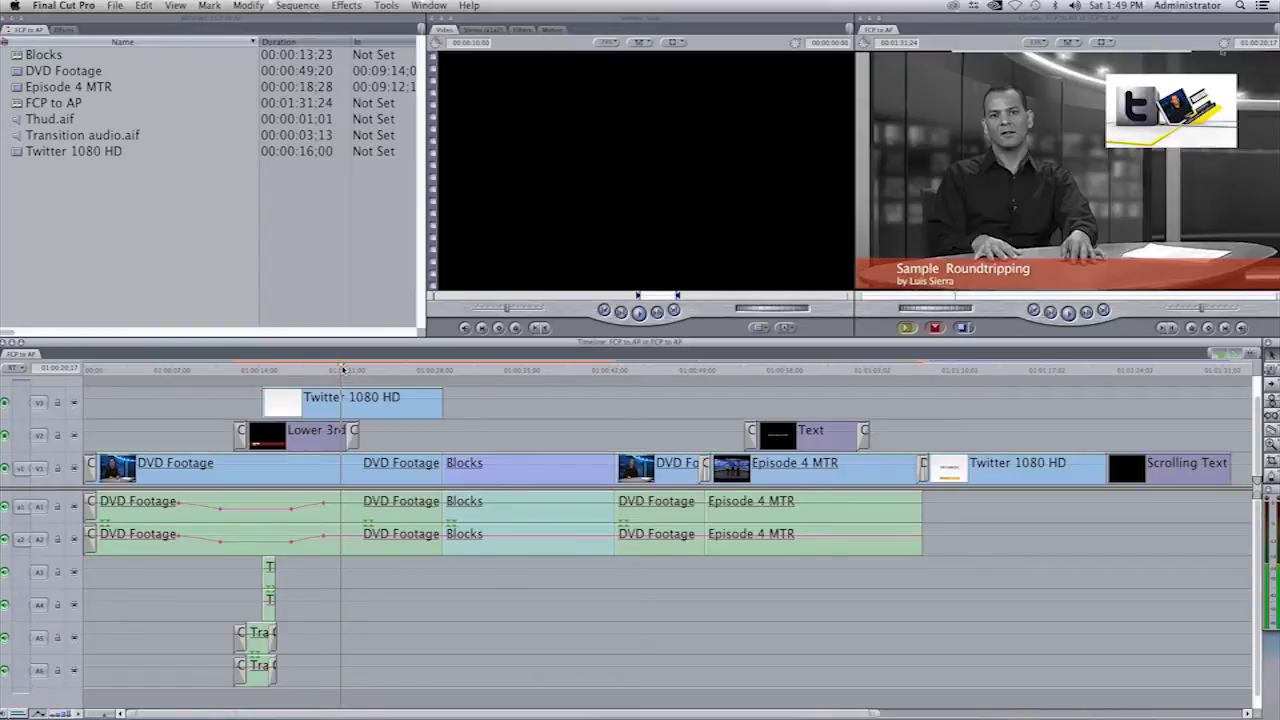
- Review the Blocks montage and the Episode 4 MTR virtual stage clip
drag(341, 369, 508, 393)
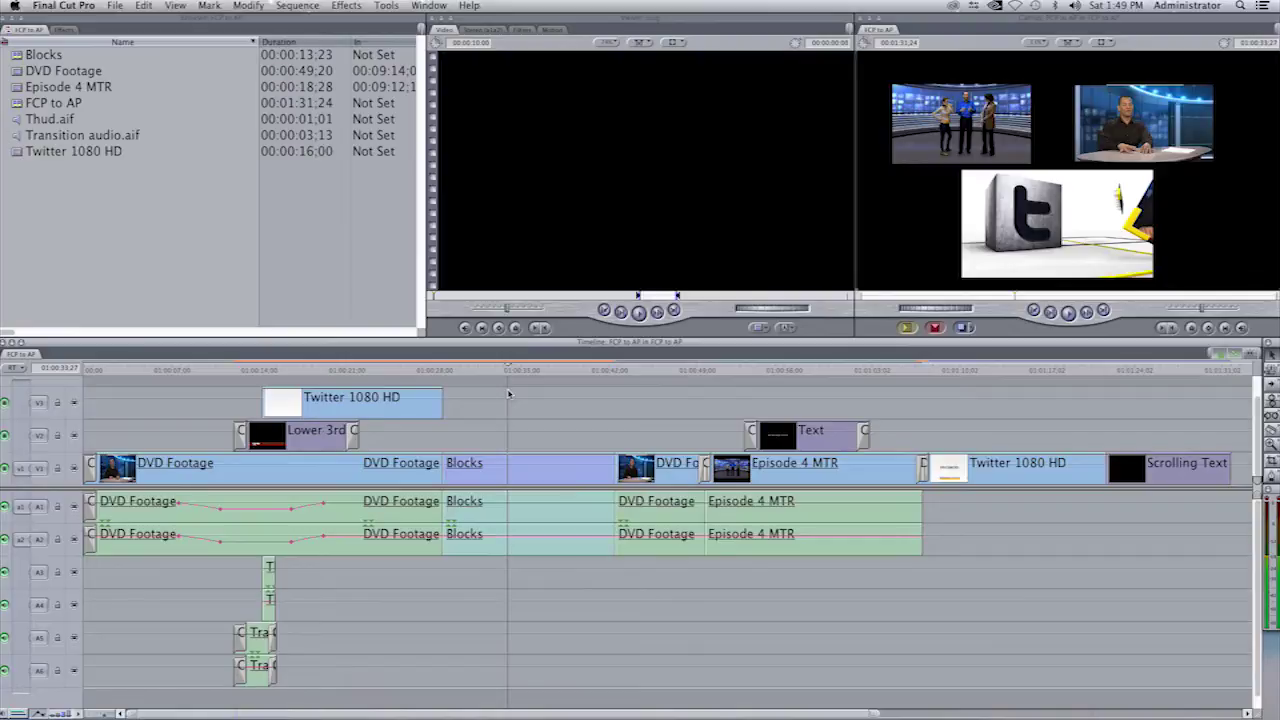
key(space)
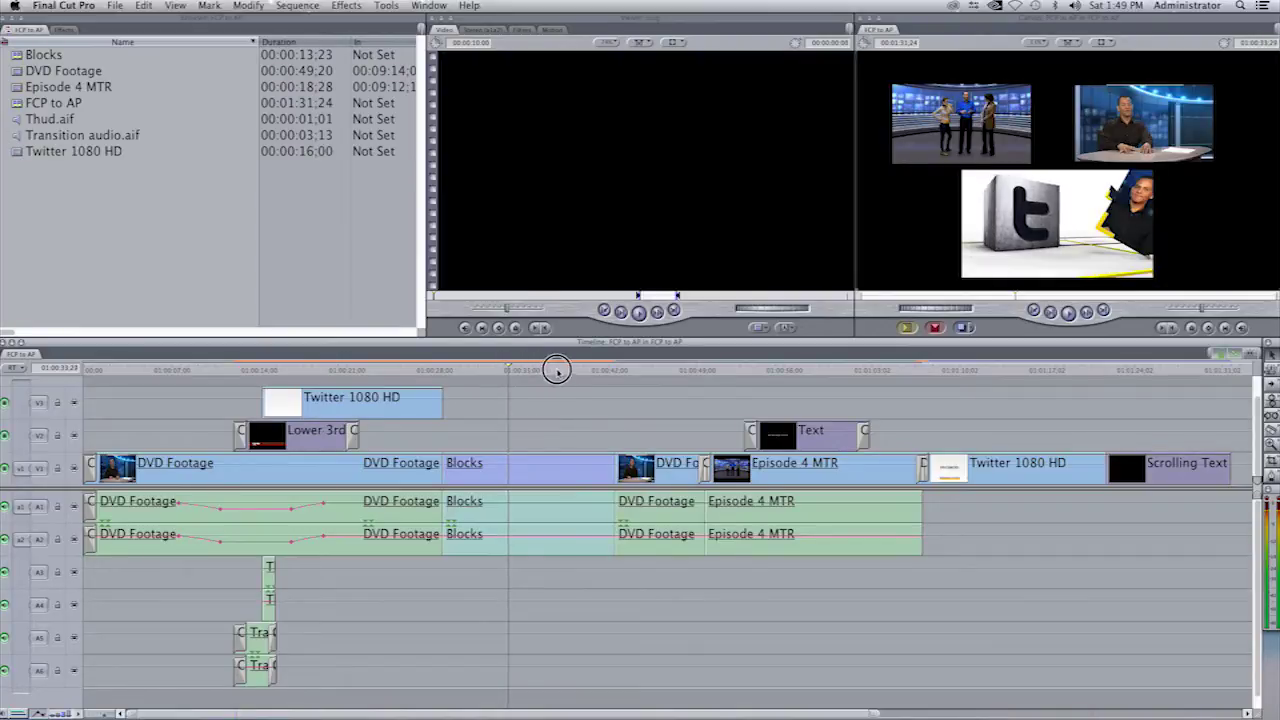
drag(557, 371, 796, 395)
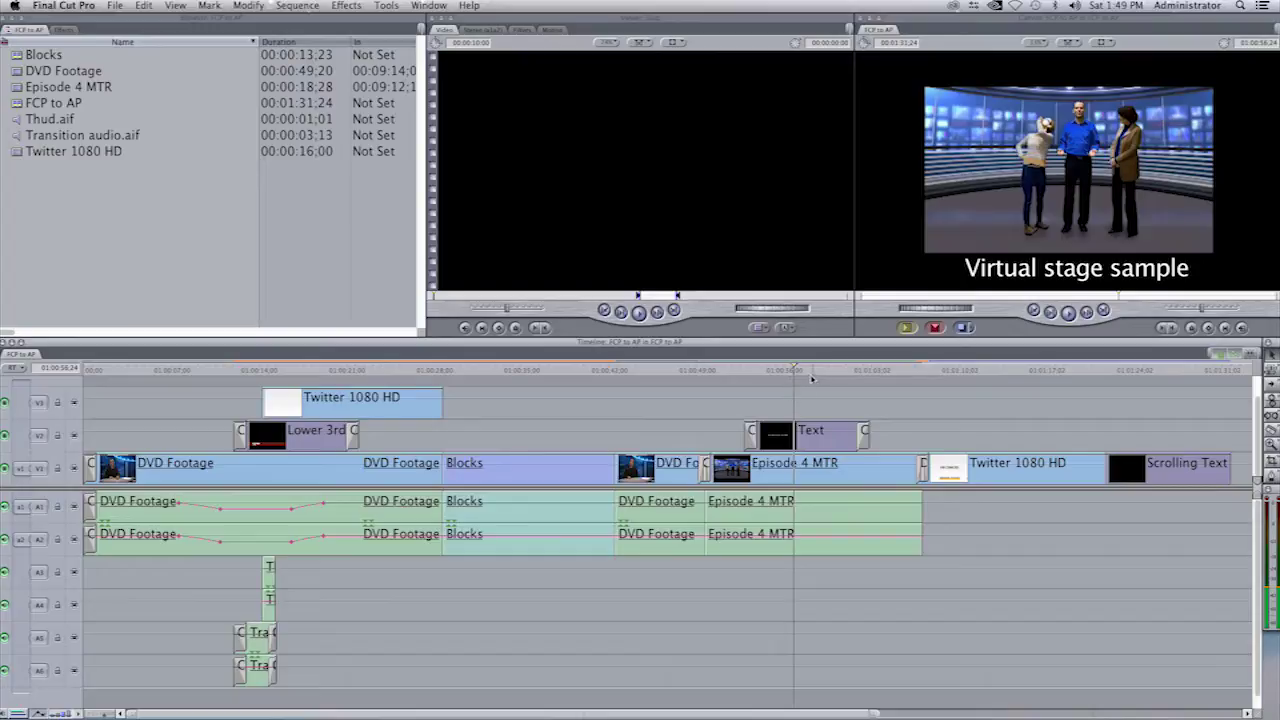
click(829, 372)
drag(829, 372, 922, 371)
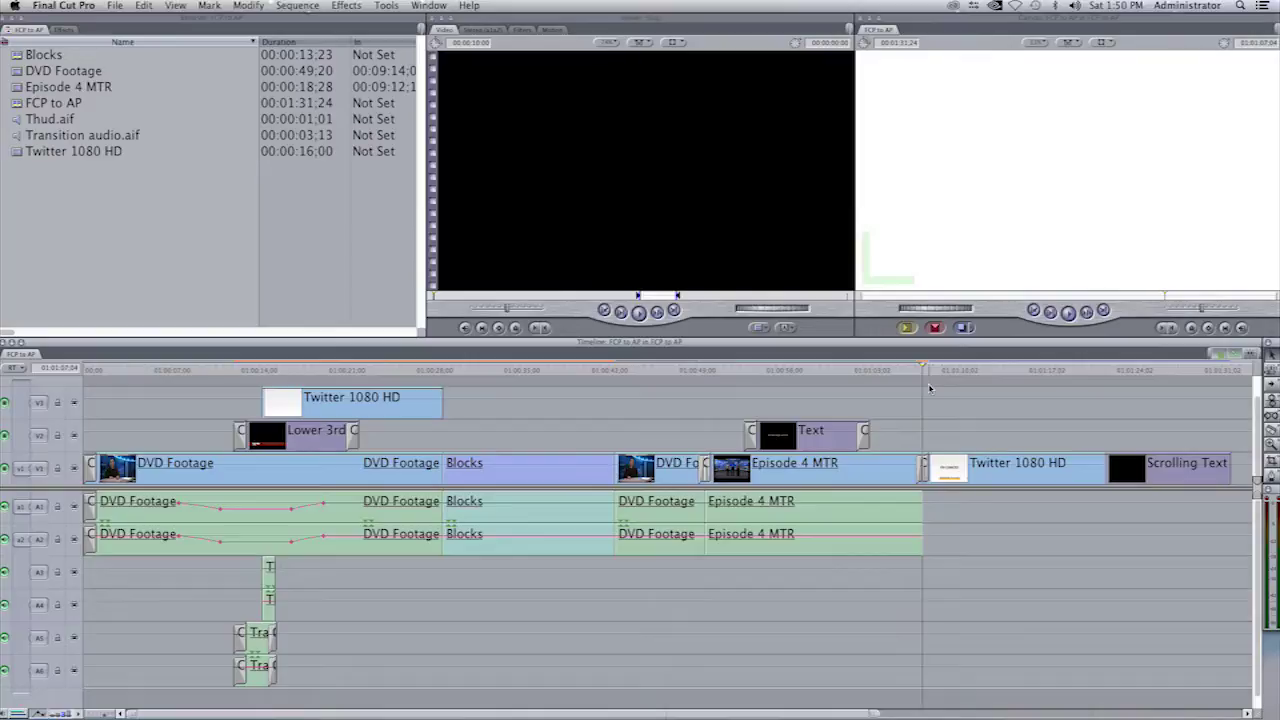
- Scrub through the Twitter 1080 HD animation to the Scrolling Text credits
drag(924, 369, 1076, 383)
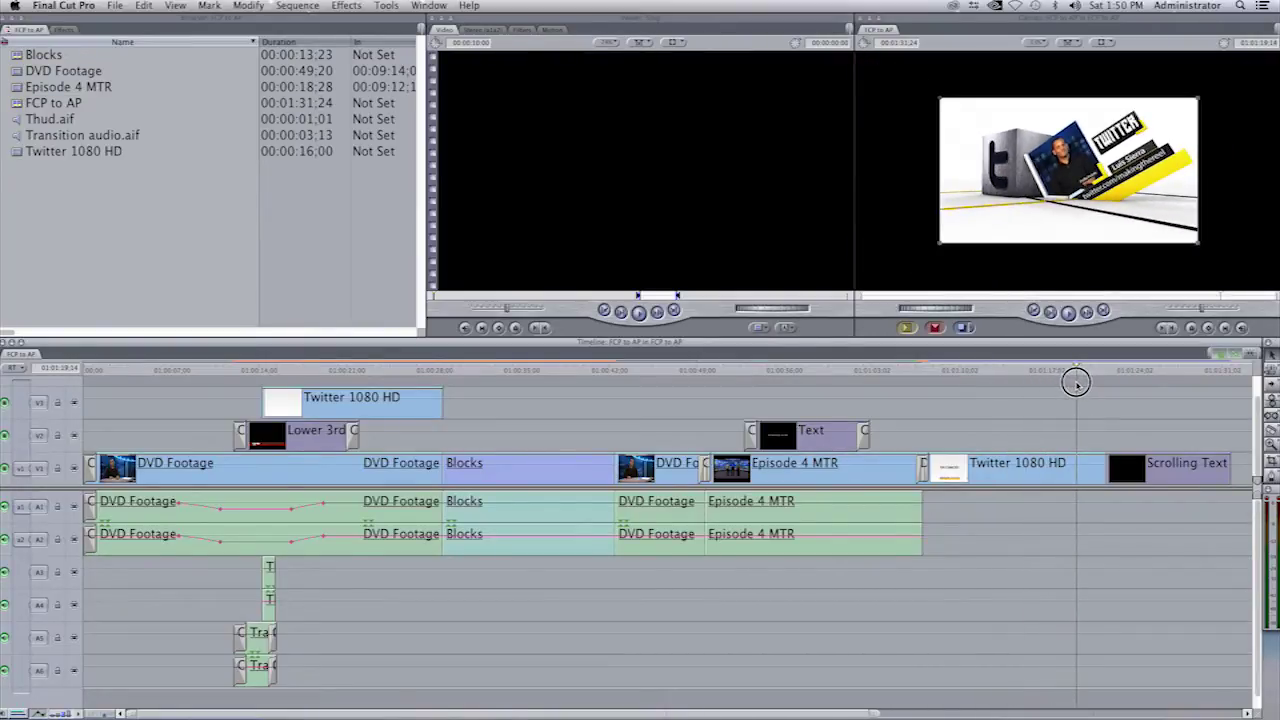
drag(1076, 383, 1155, 391)
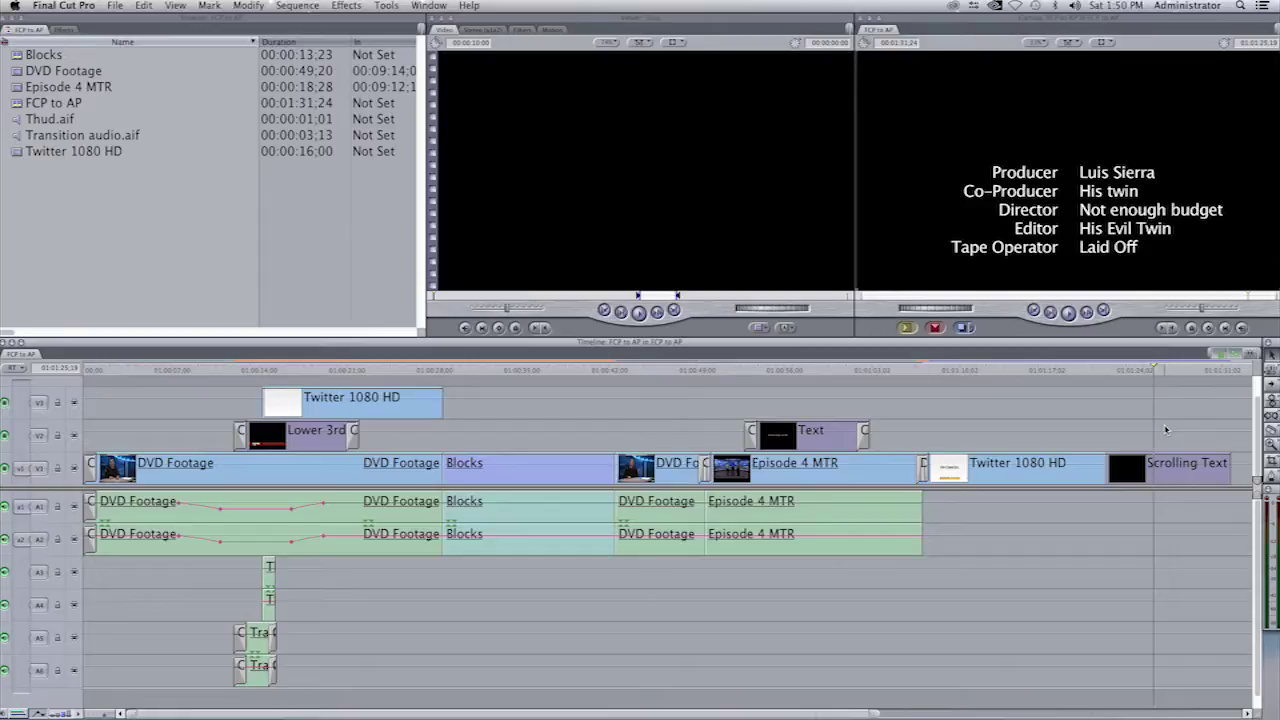
click(1156, 368)
drag(1156, 368, 1172, 378)
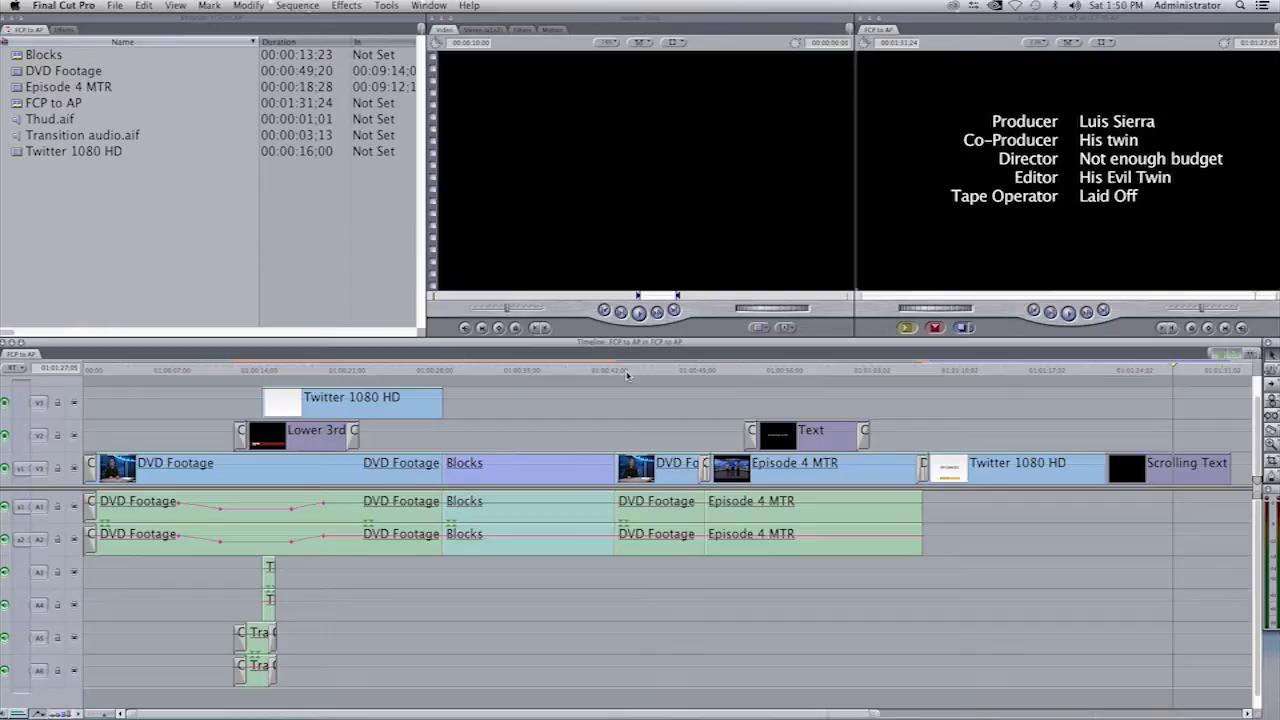
click(115, 7)
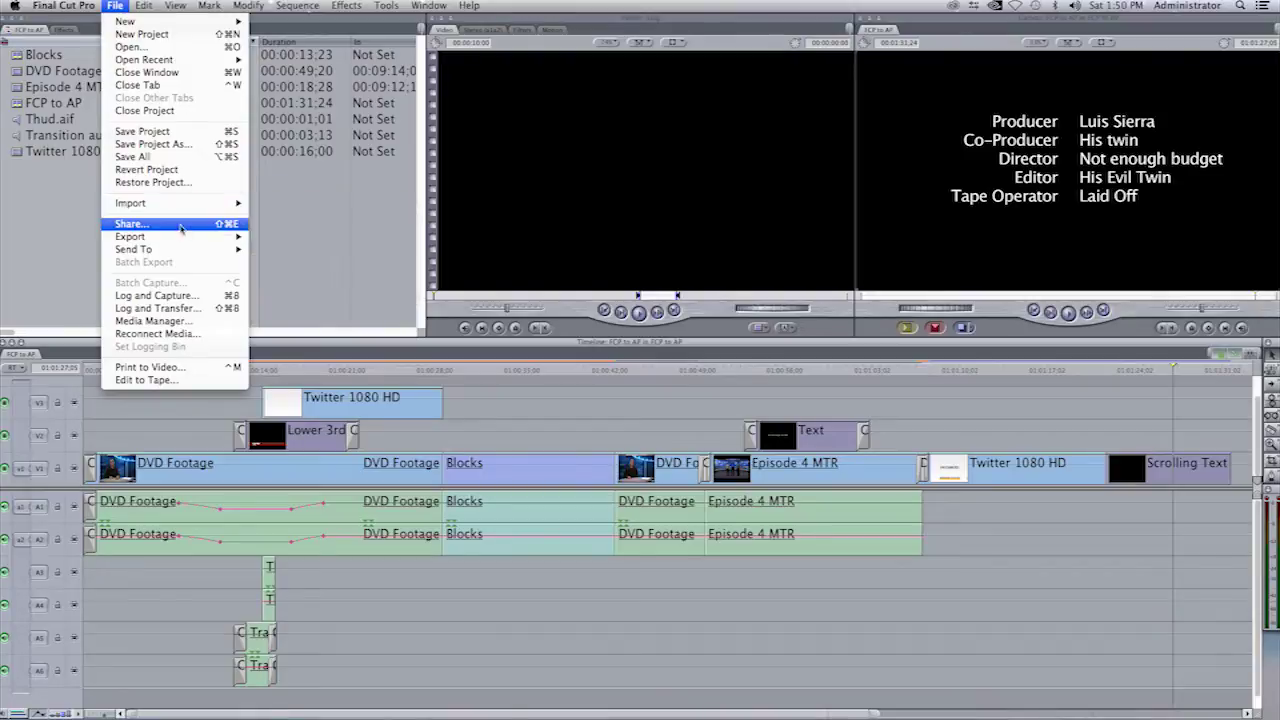
- Export the sequence as Apple XML Interchange Format, version 5, saved as FCP to AP on the Desktop
mouse_move(178, 241)
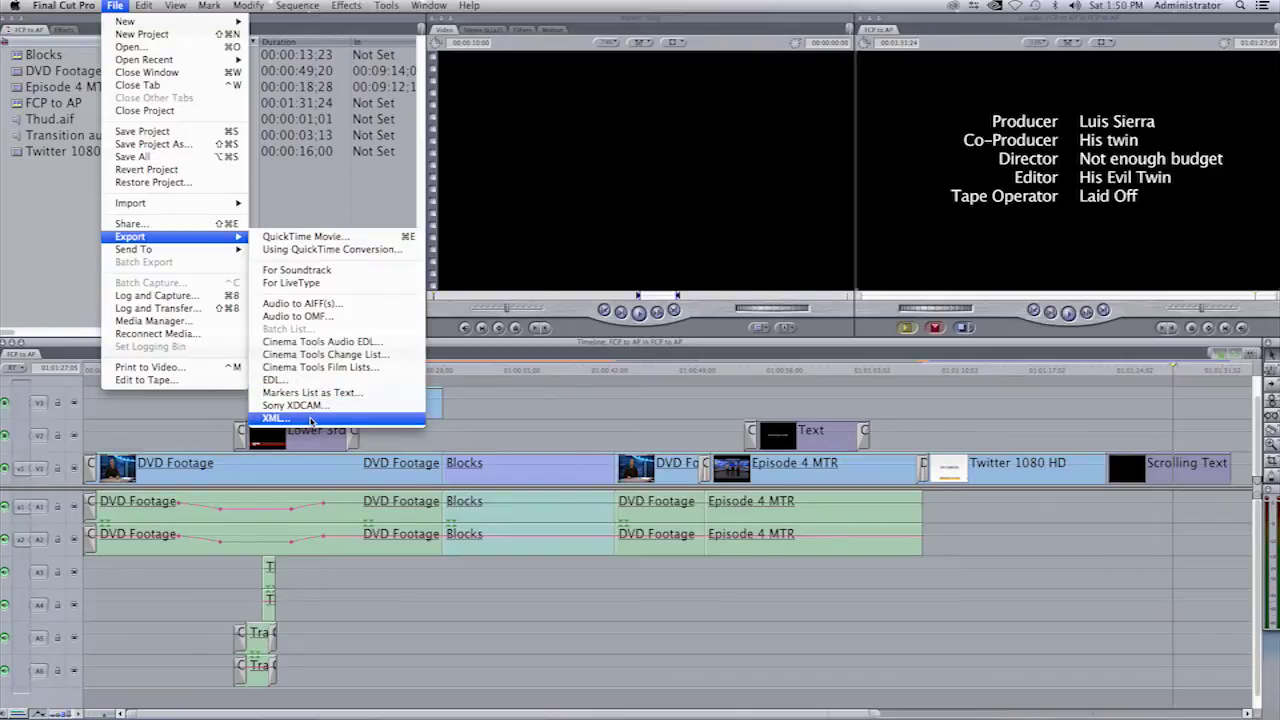
click(311, 422)
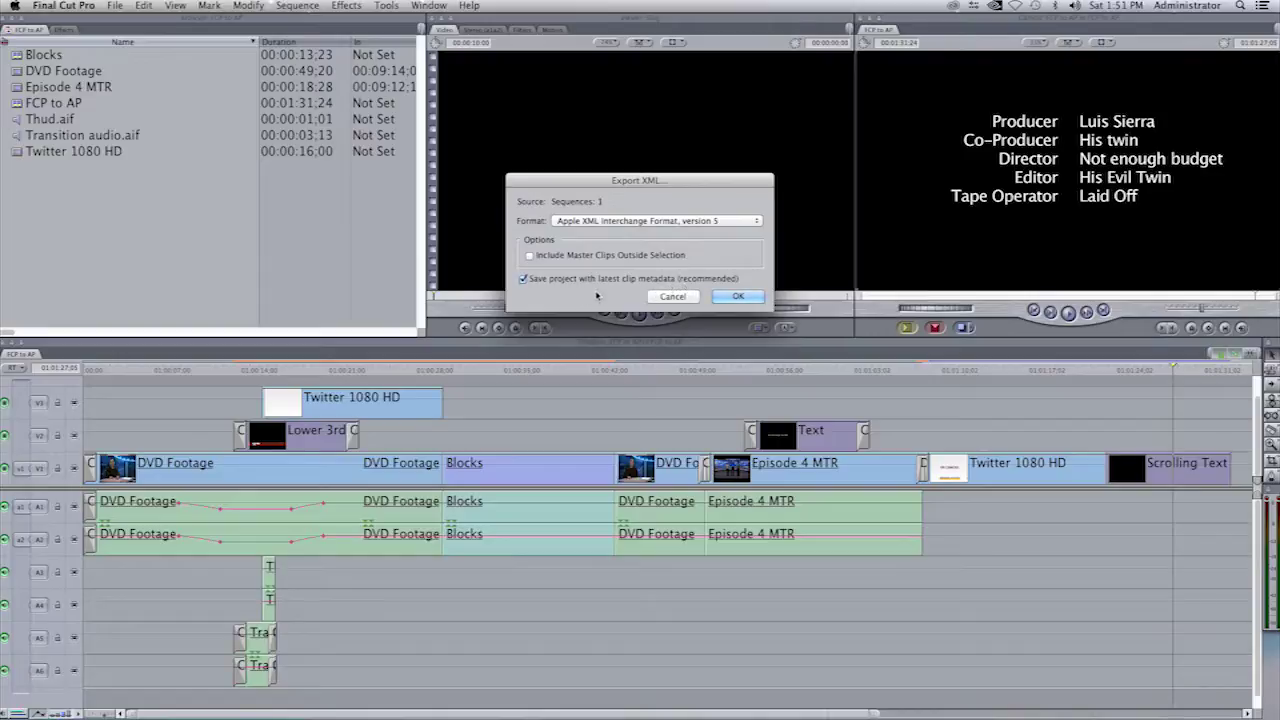
click(739, 297)
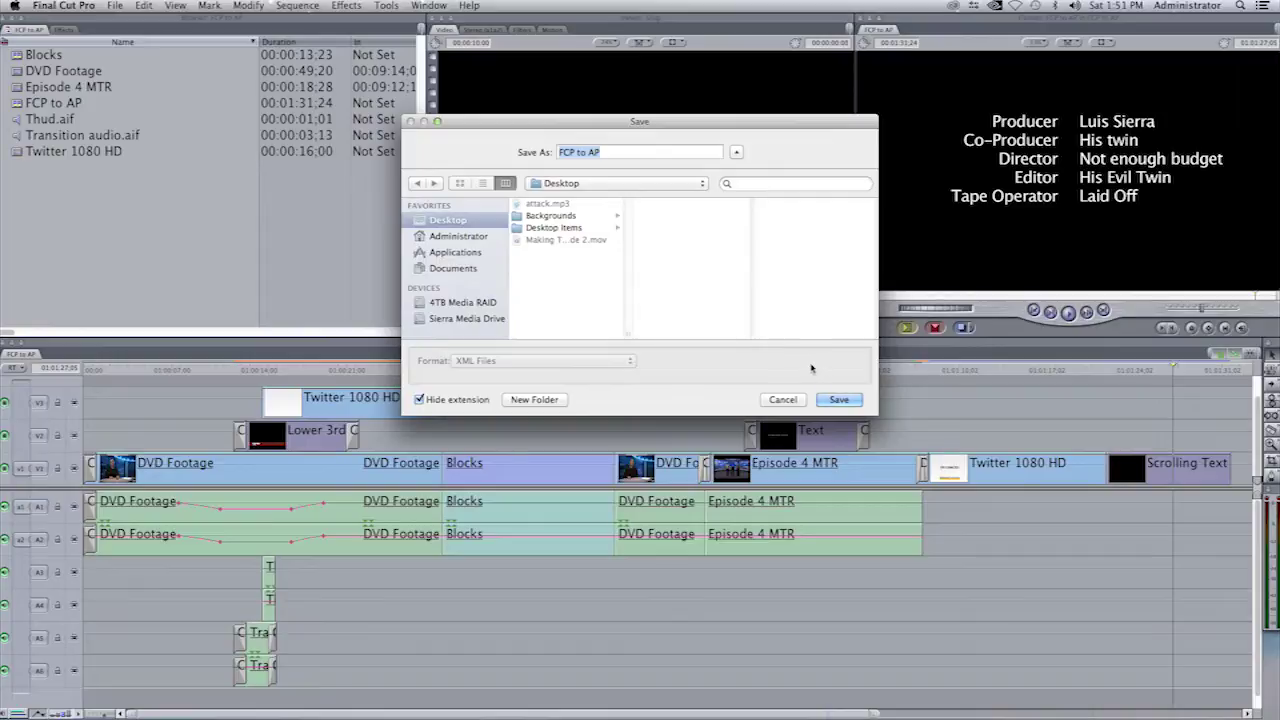
click(840, 399)
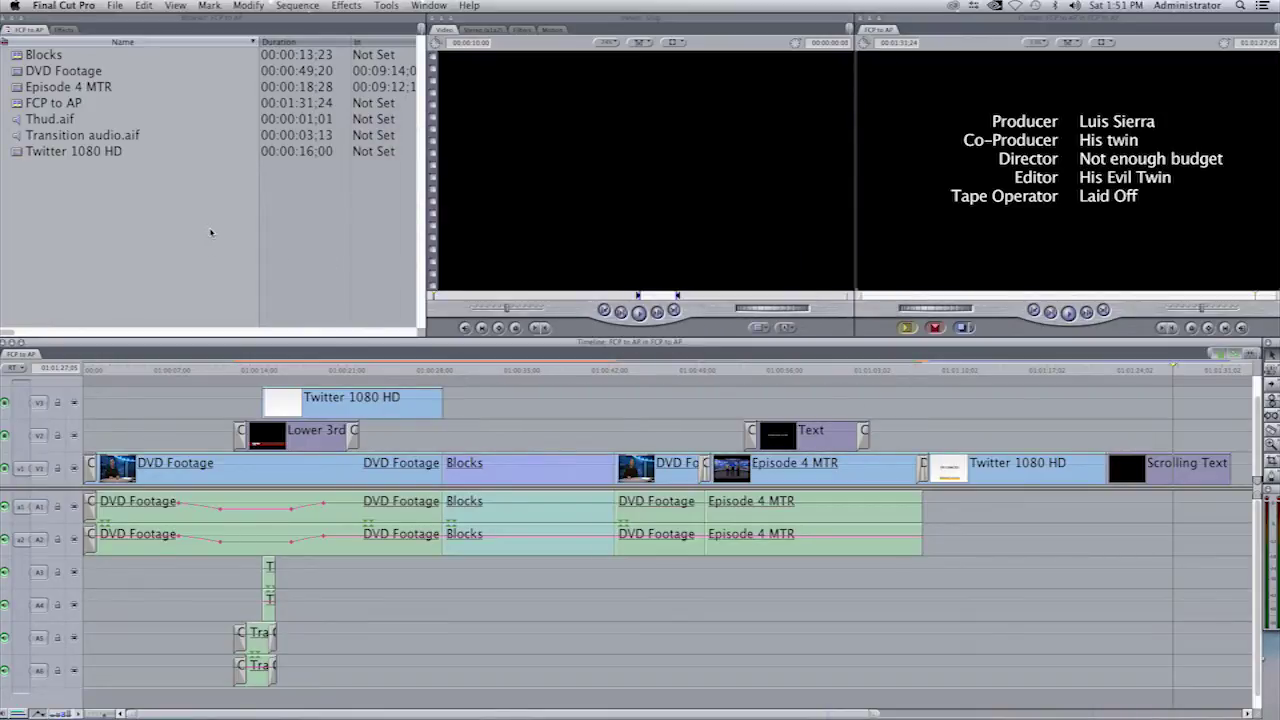
click(68, 6)
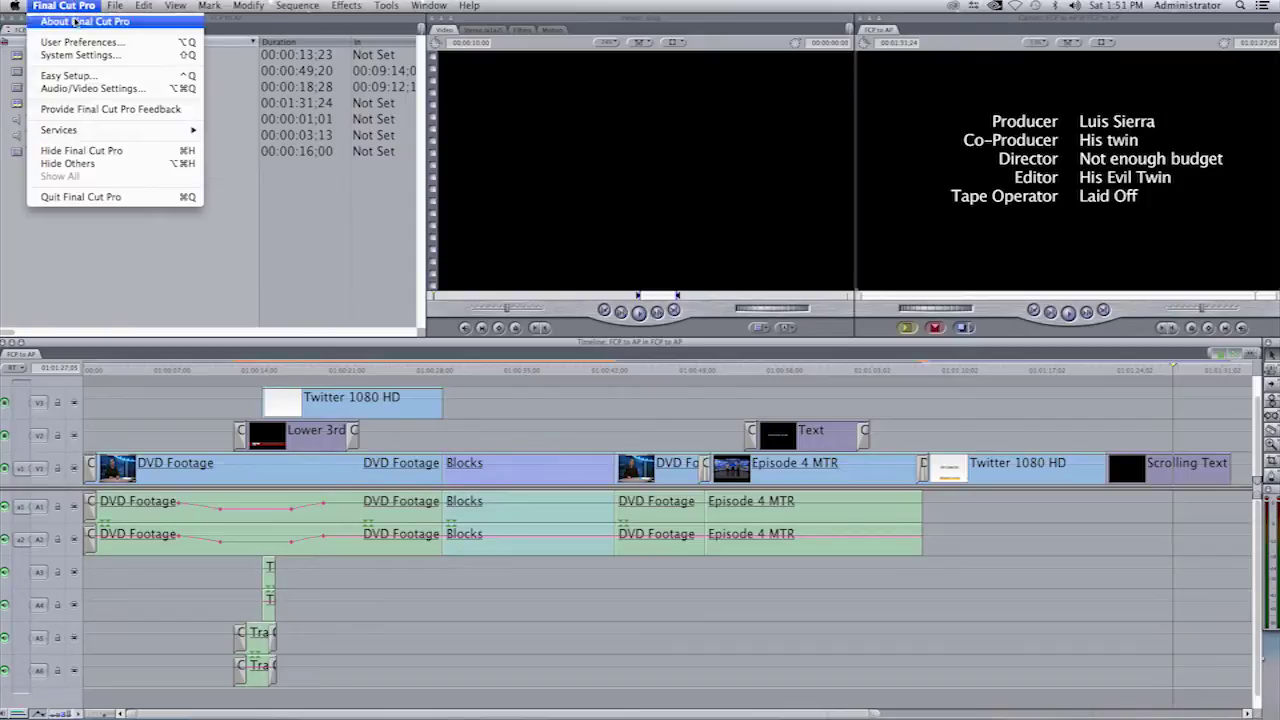
- Quit Final Cut Pro and move the FCP to AP XML file higher on the desktop
click(118, 197)
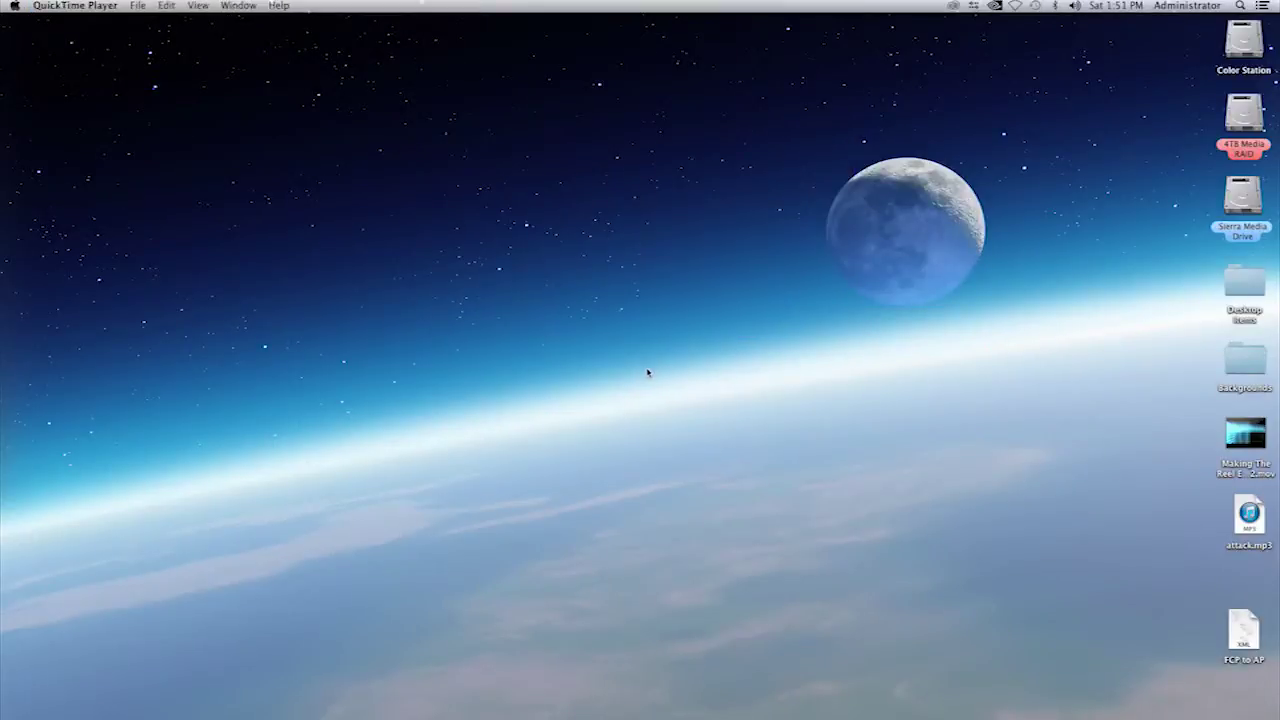
drag(1240, 635, 1077, 198)
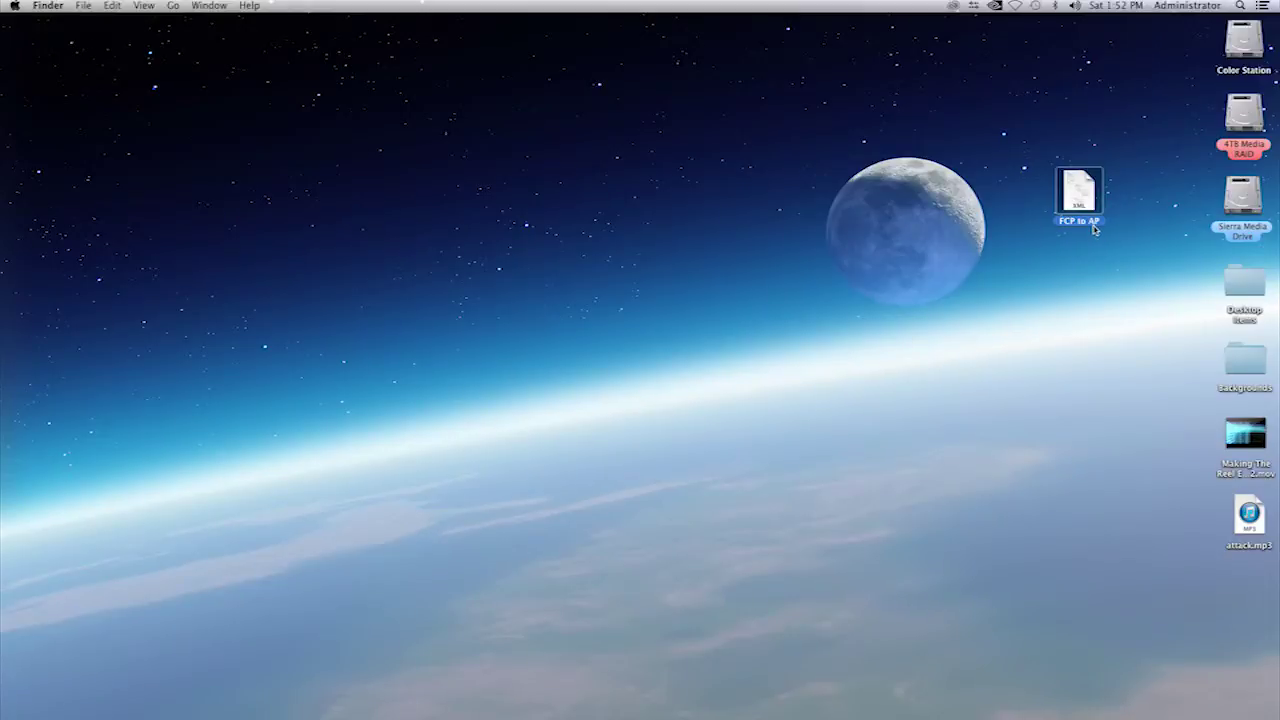
click(1066, 242)
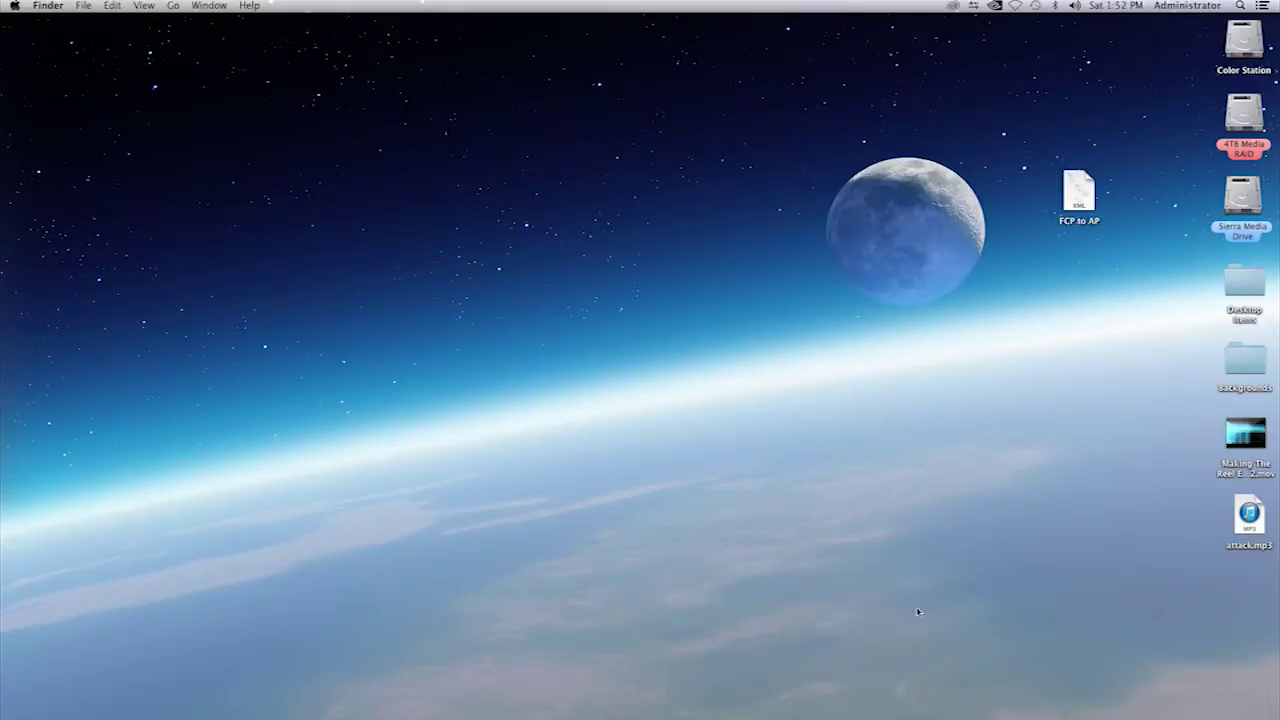
mouse_move(840, 705)
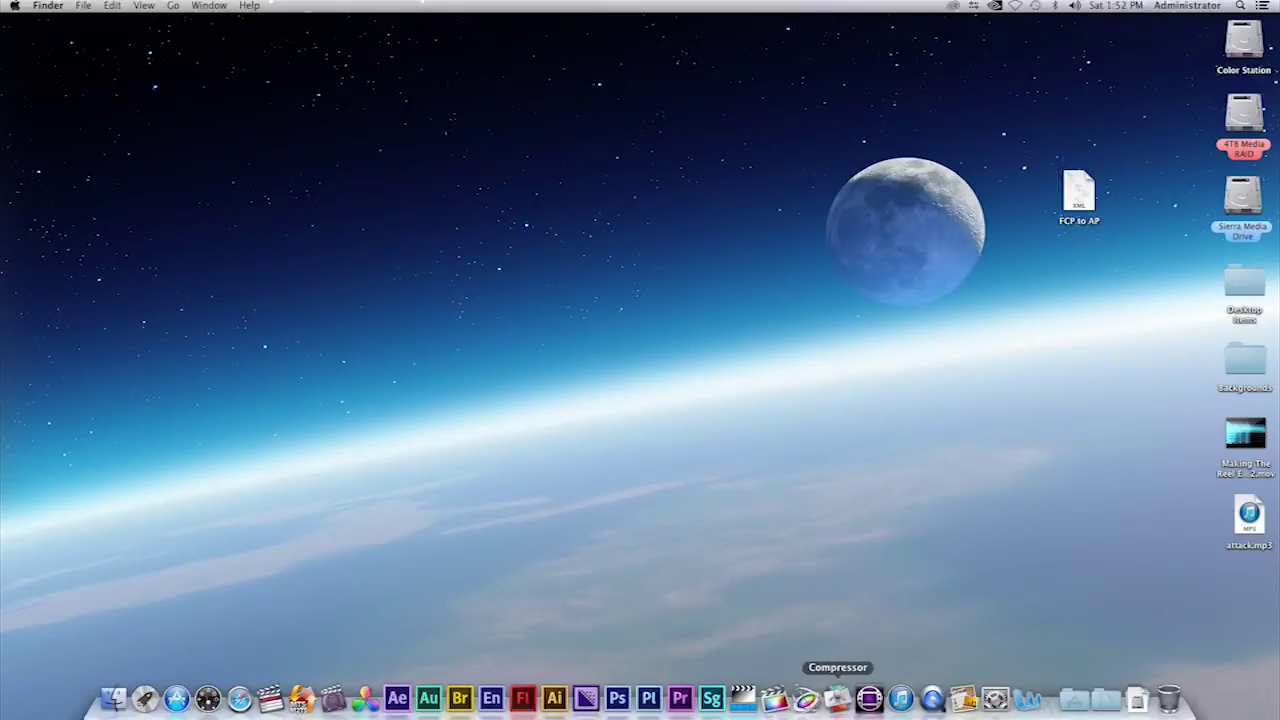
- Launch Premiere and create an FCP to AP project, overwriting the old one, with an XDCAM HD 1080p30 sequence
click(690, 690)
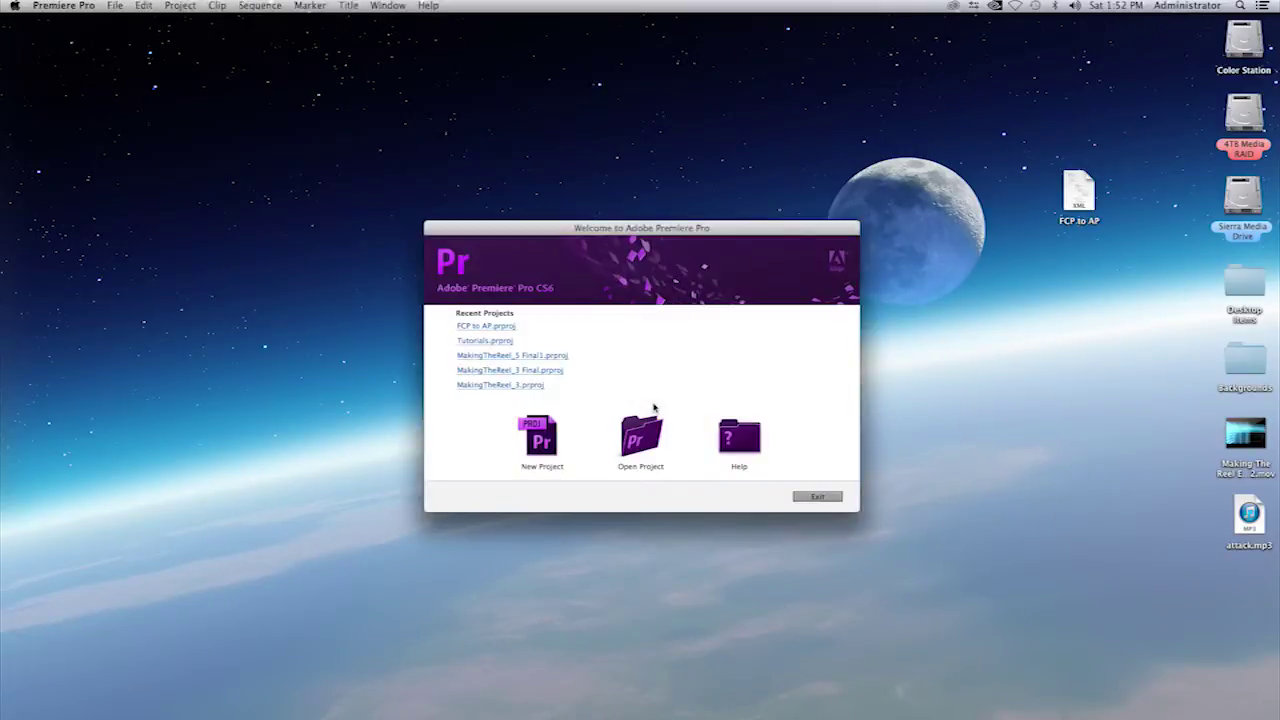
click(554, 441)
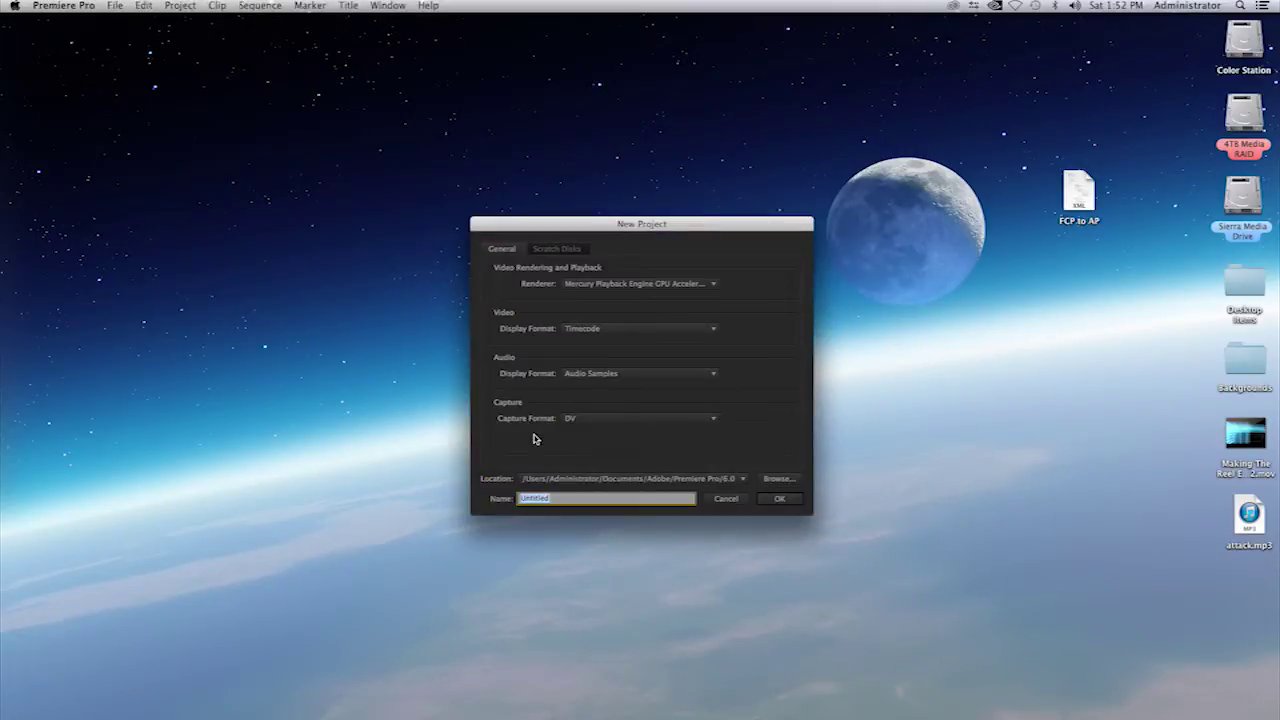
text(FCP to AP)
click(781, 502)
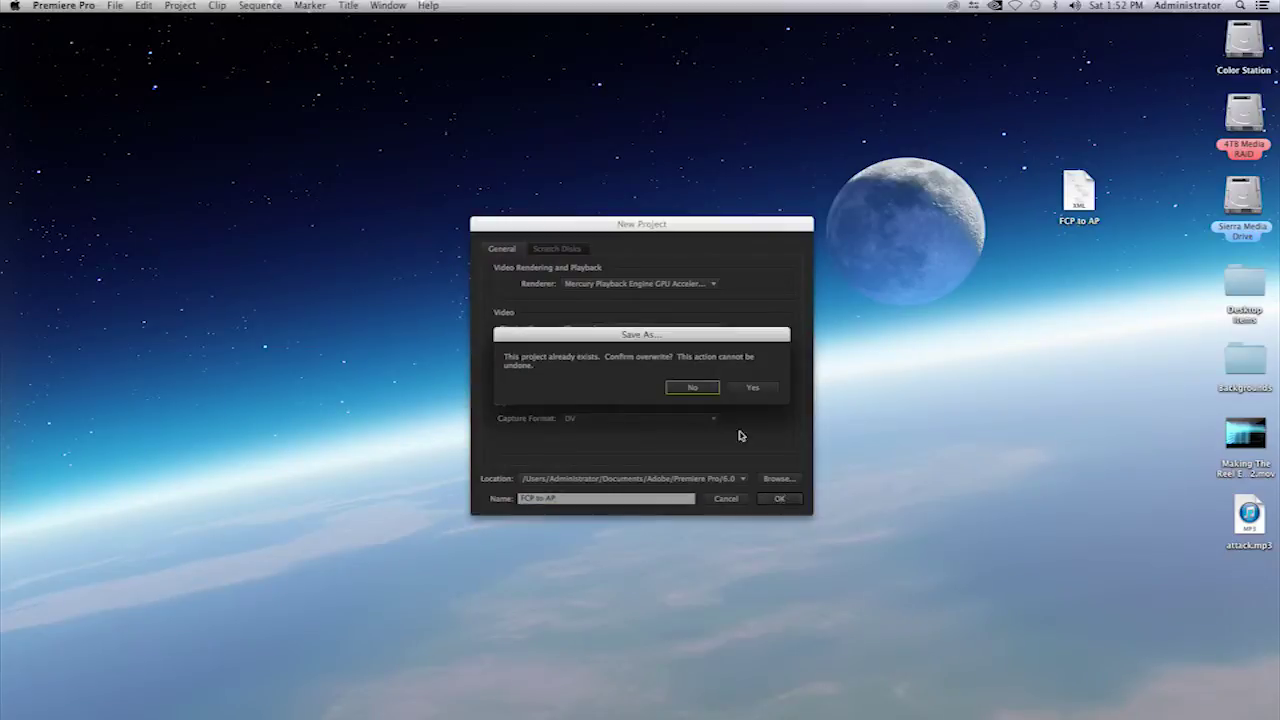
click(751, 393)
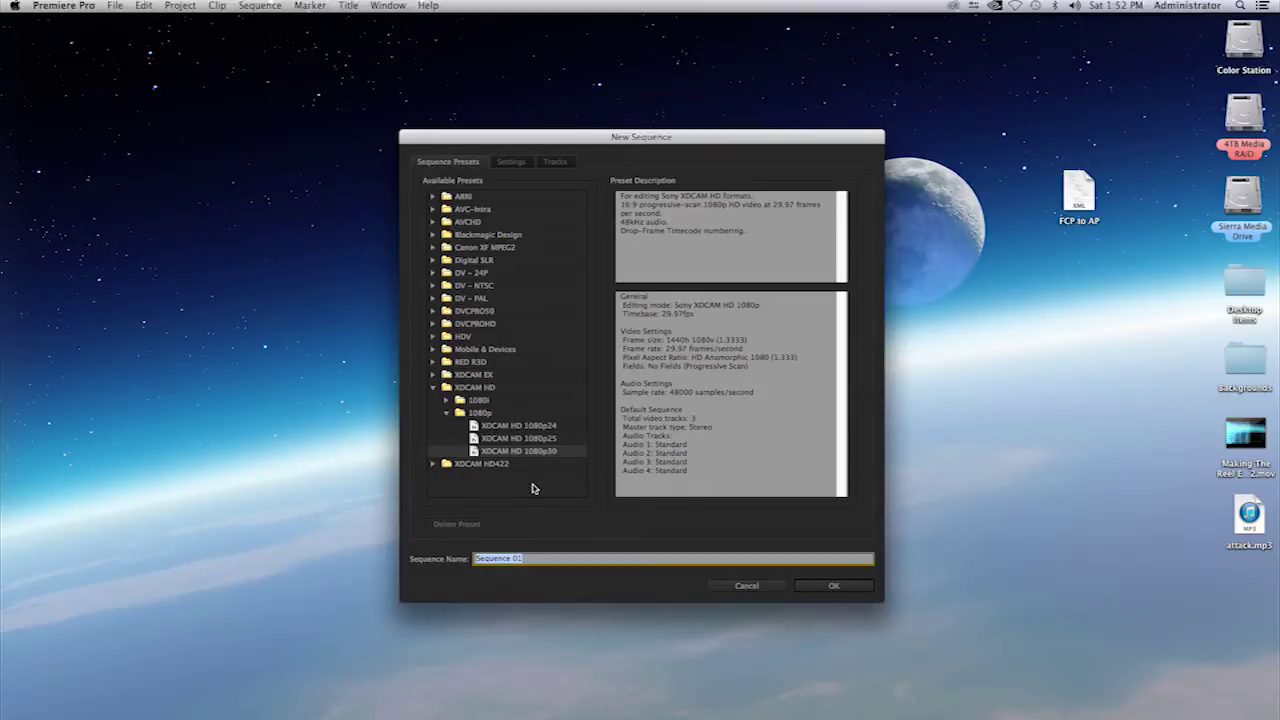
click(836, 586)
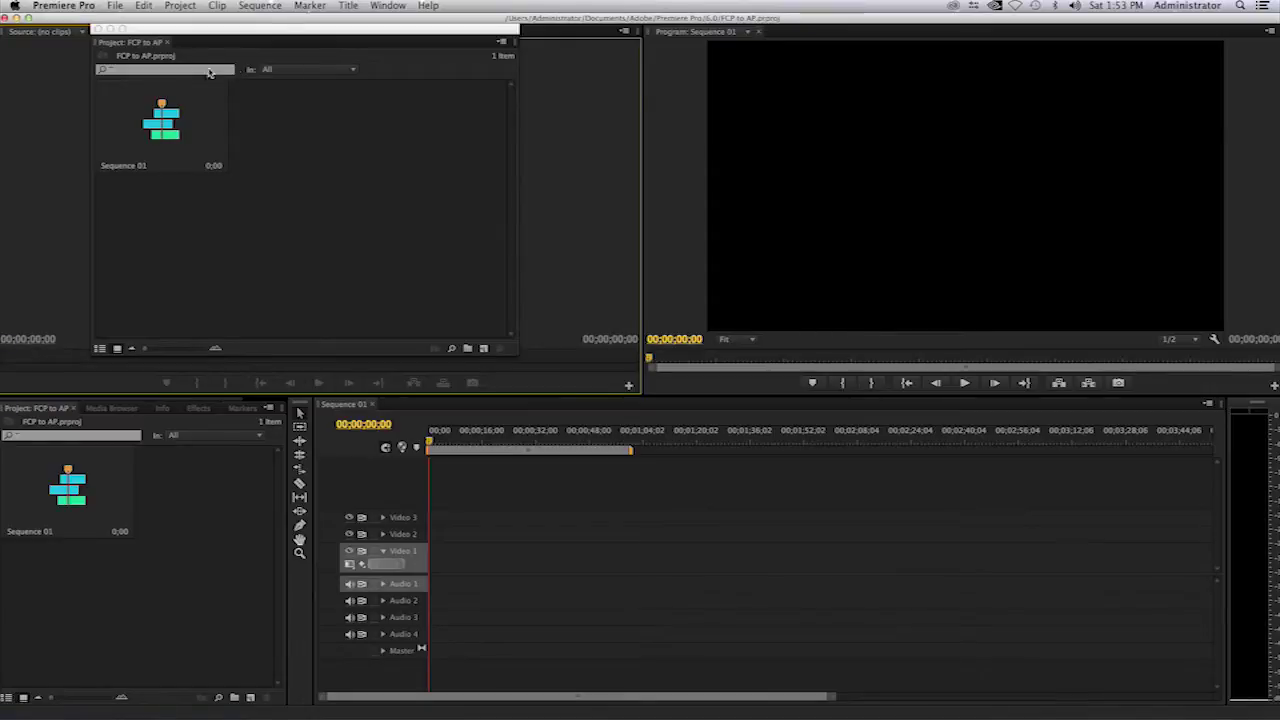
- Close the floating Project window and import the FCP to AP XML file from the Desktop
click(98, 29)
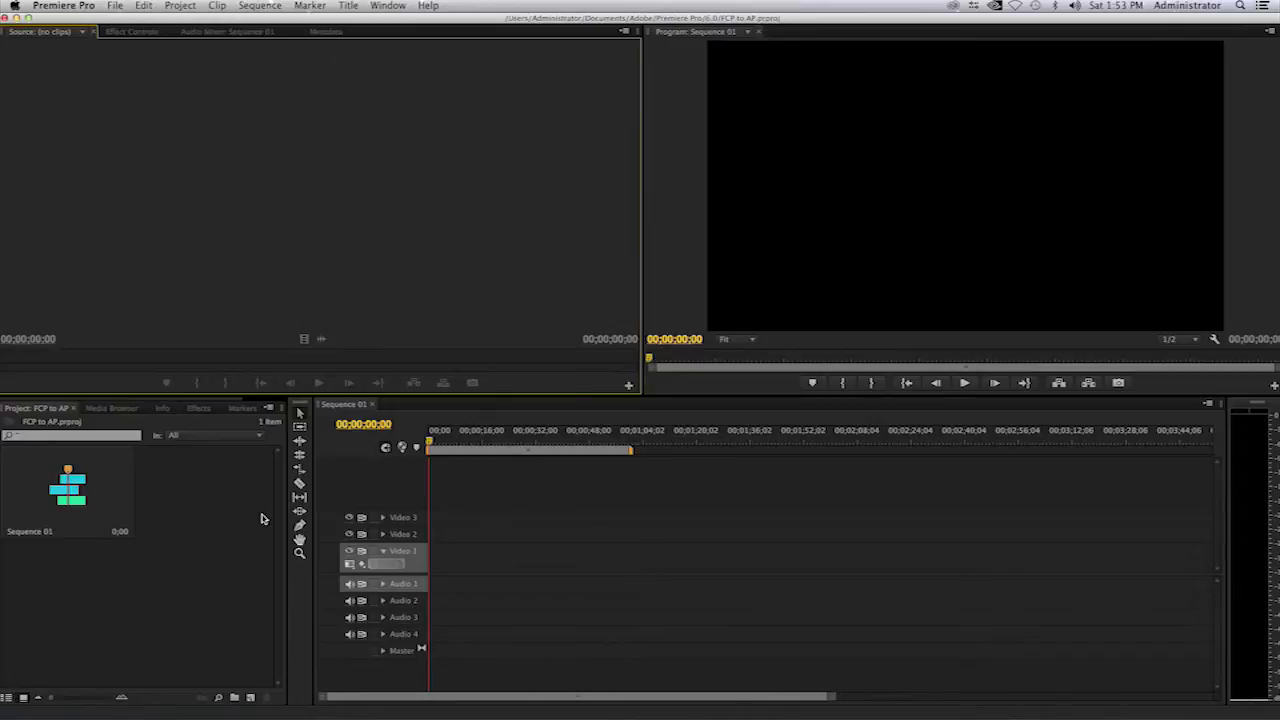
right_click(202, 514)
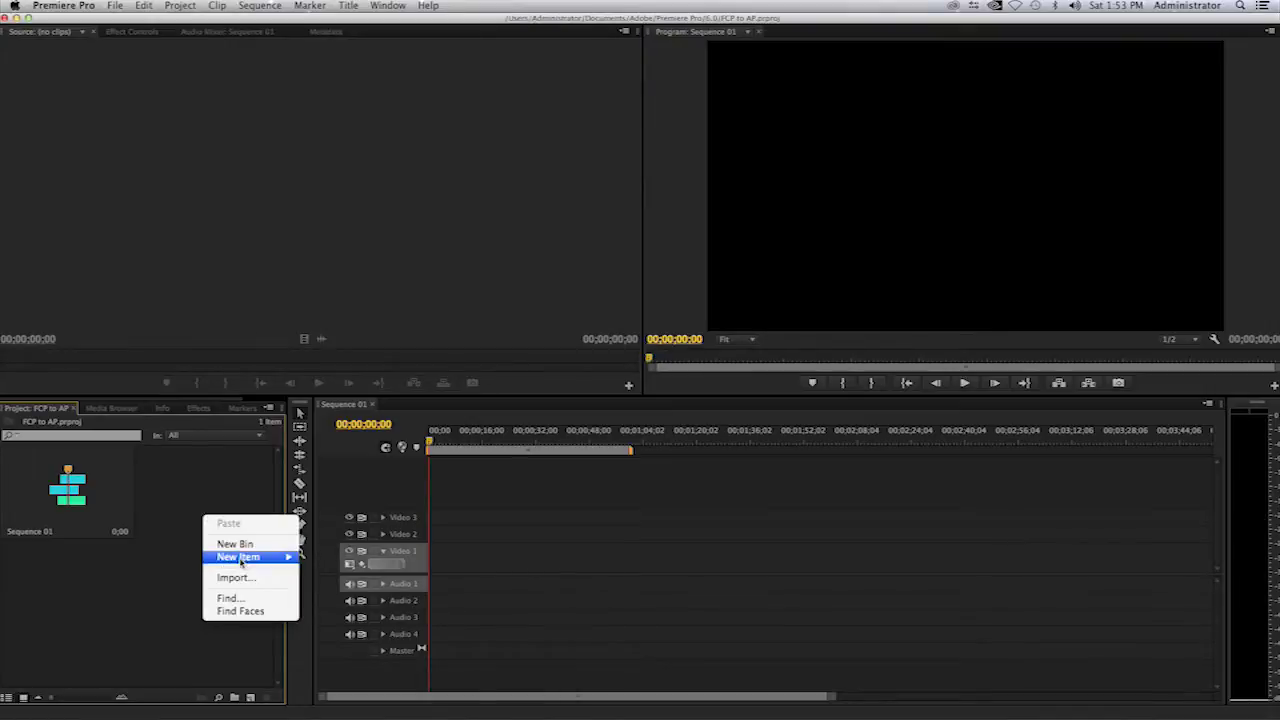
mouse_move(242, 562)
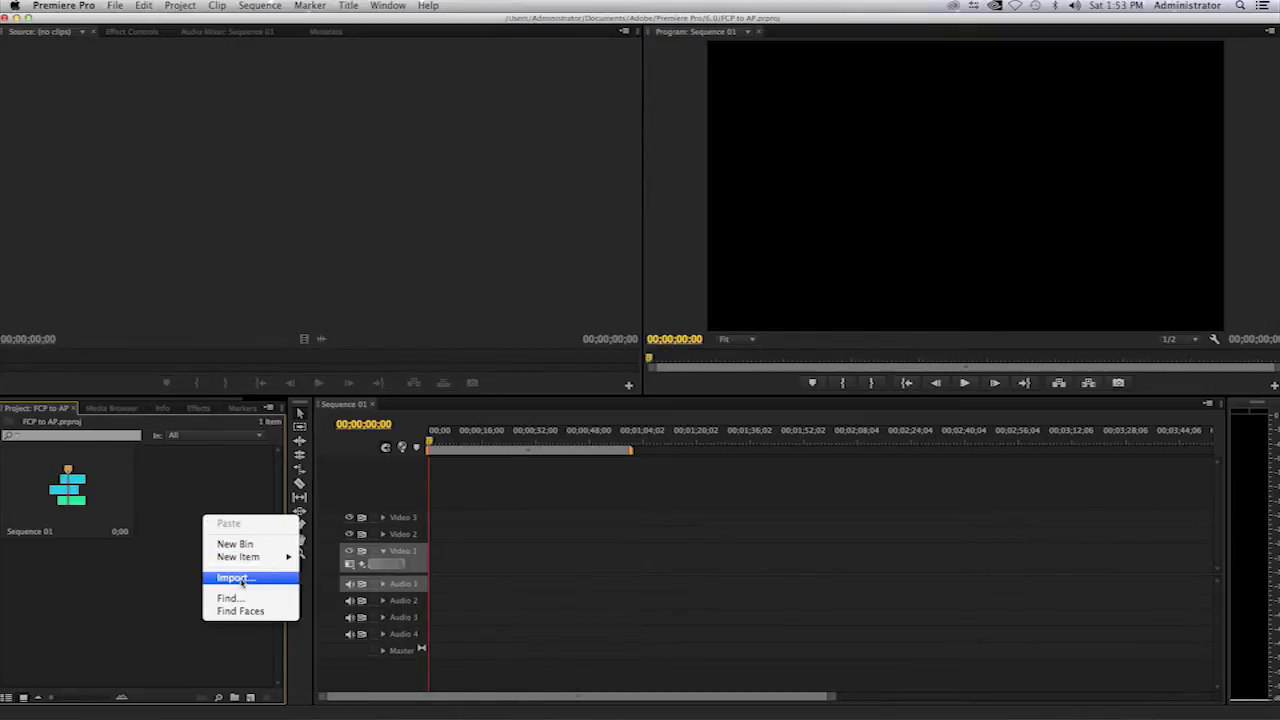
click(242, 579)
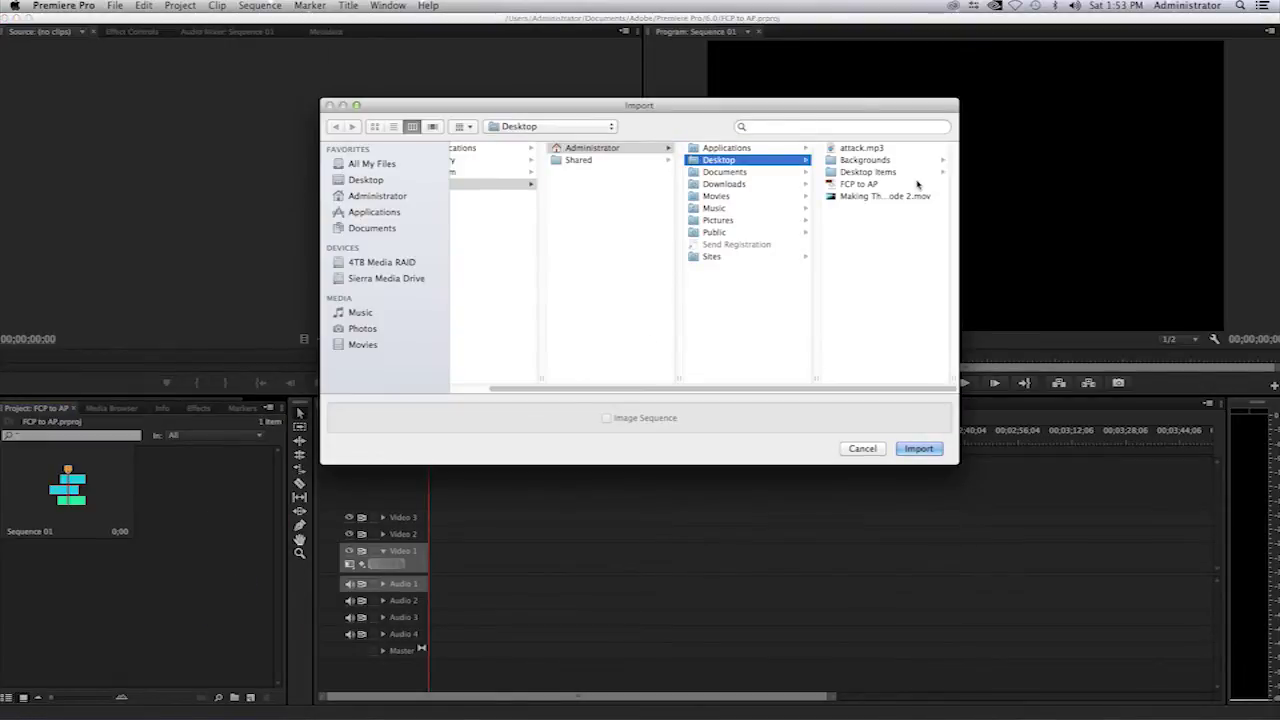
click(847, 185)
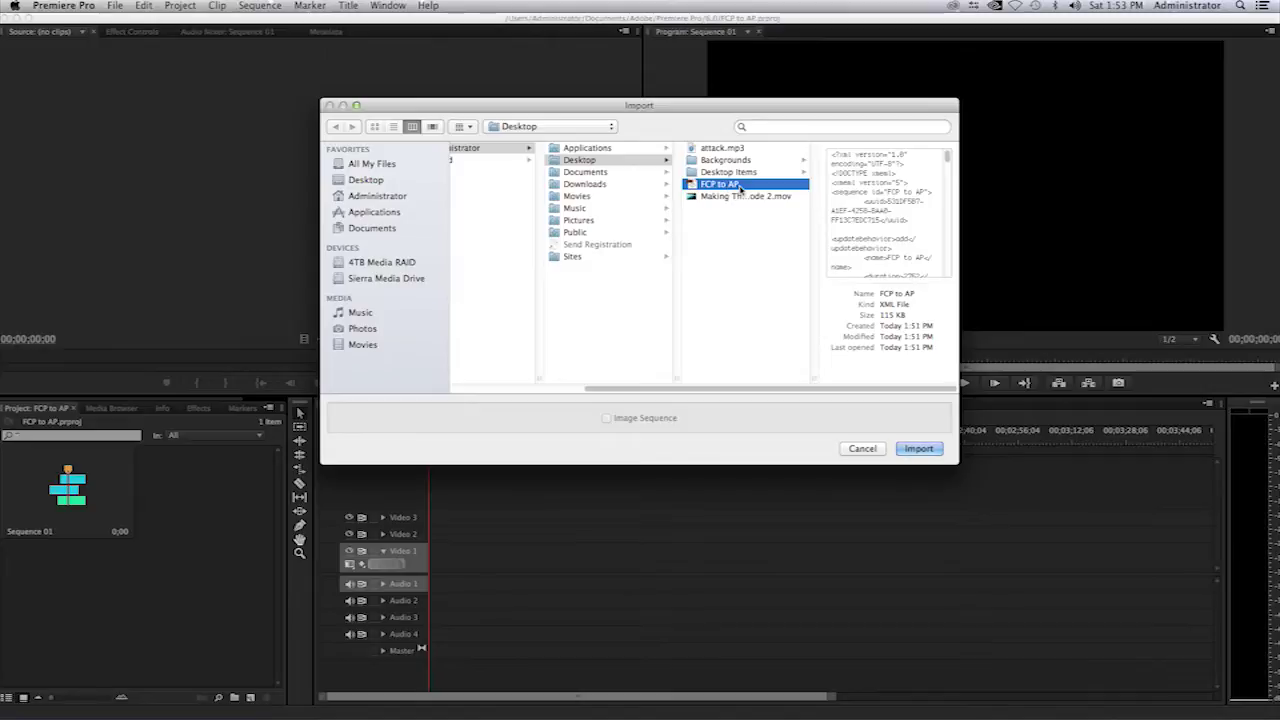
click(929, 449)
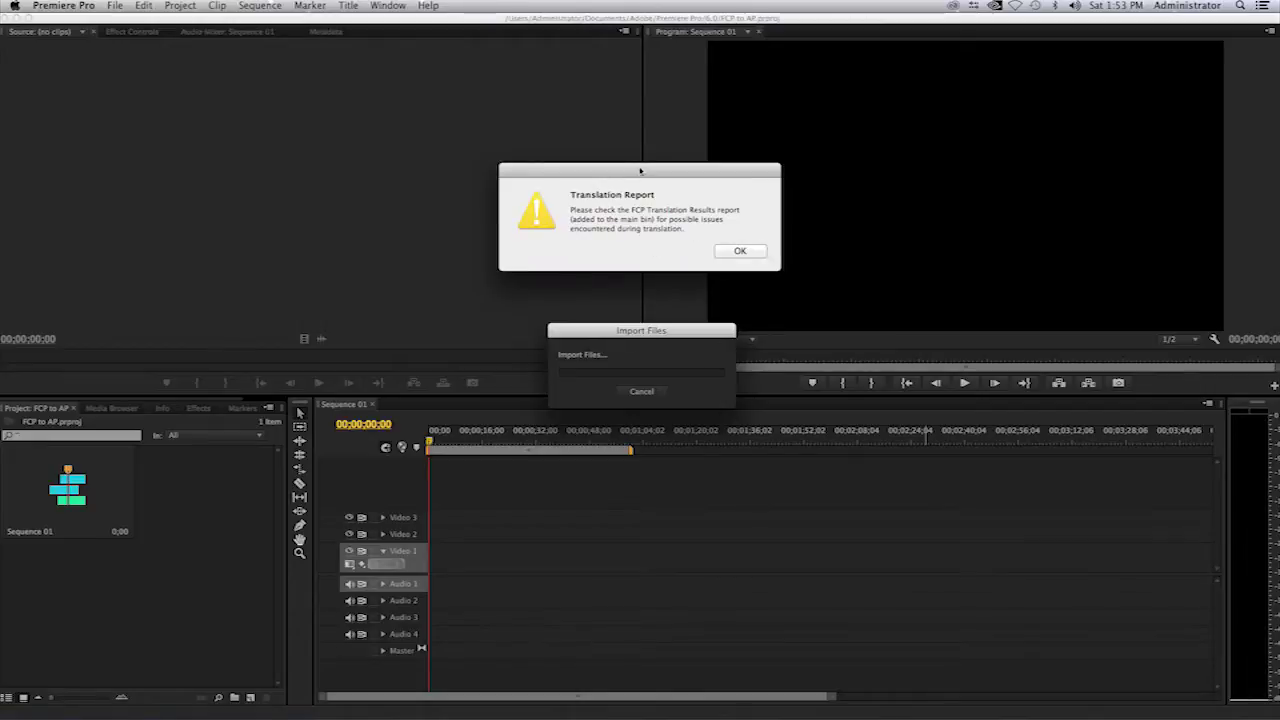
- Move the Translation Report dialog aside and acknowledge it with OK
drag(641, 170, 647, 194)
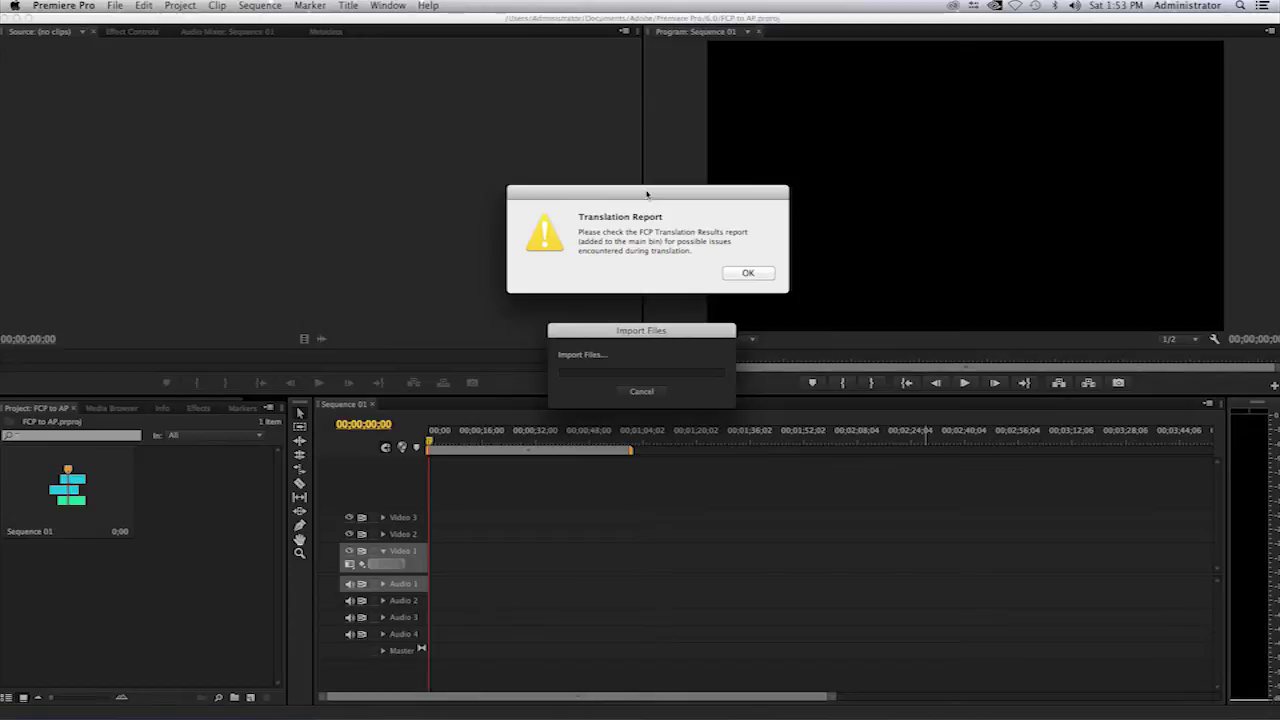
click(748, 274)
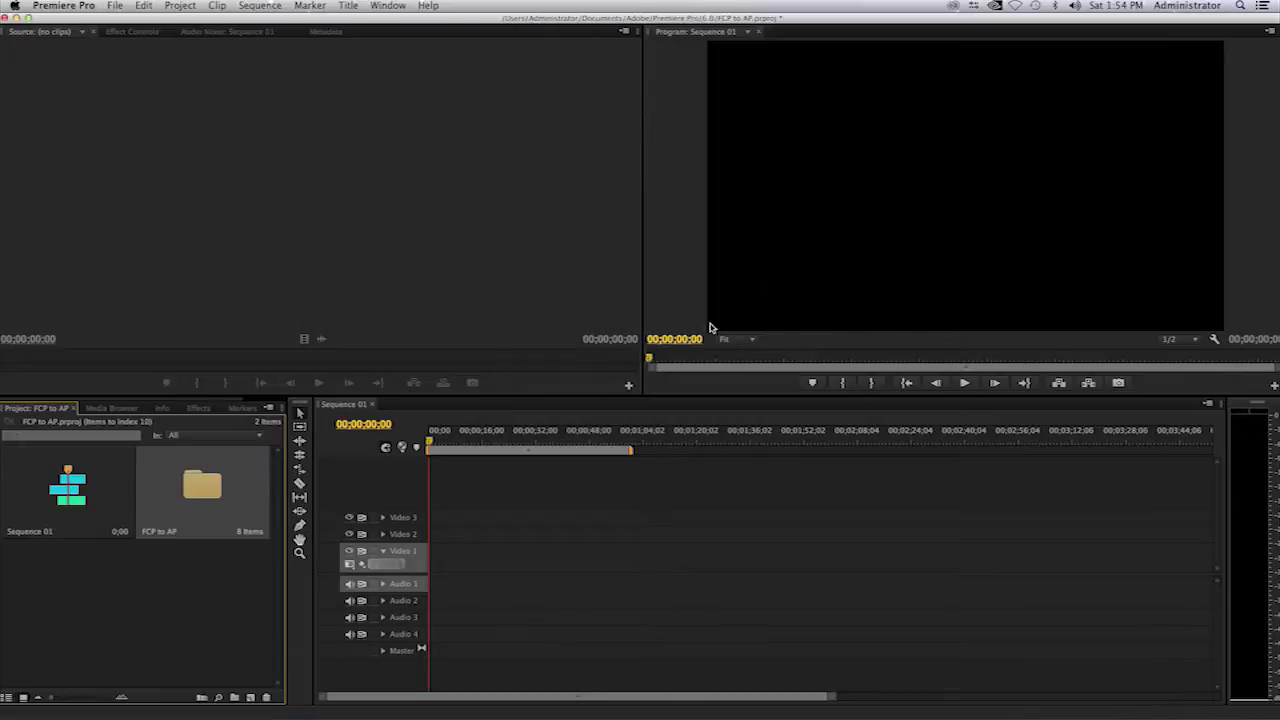
click(197, 596)
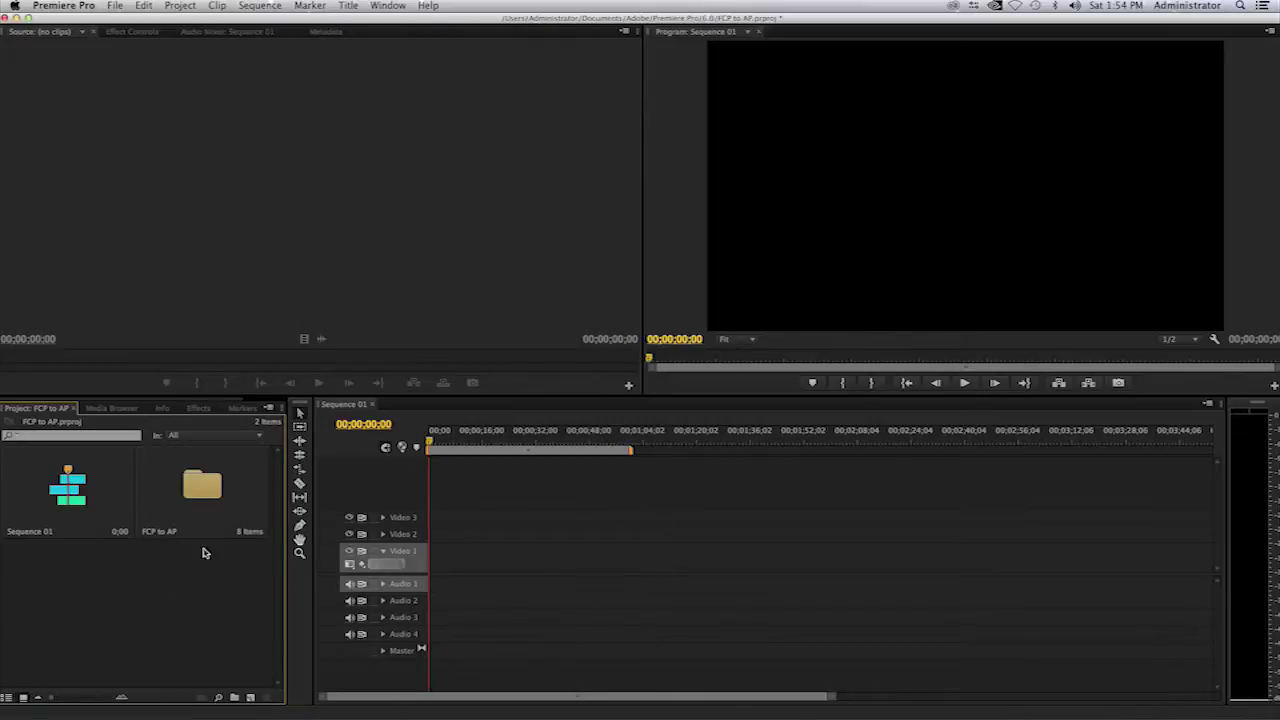
double_click(202, 489)
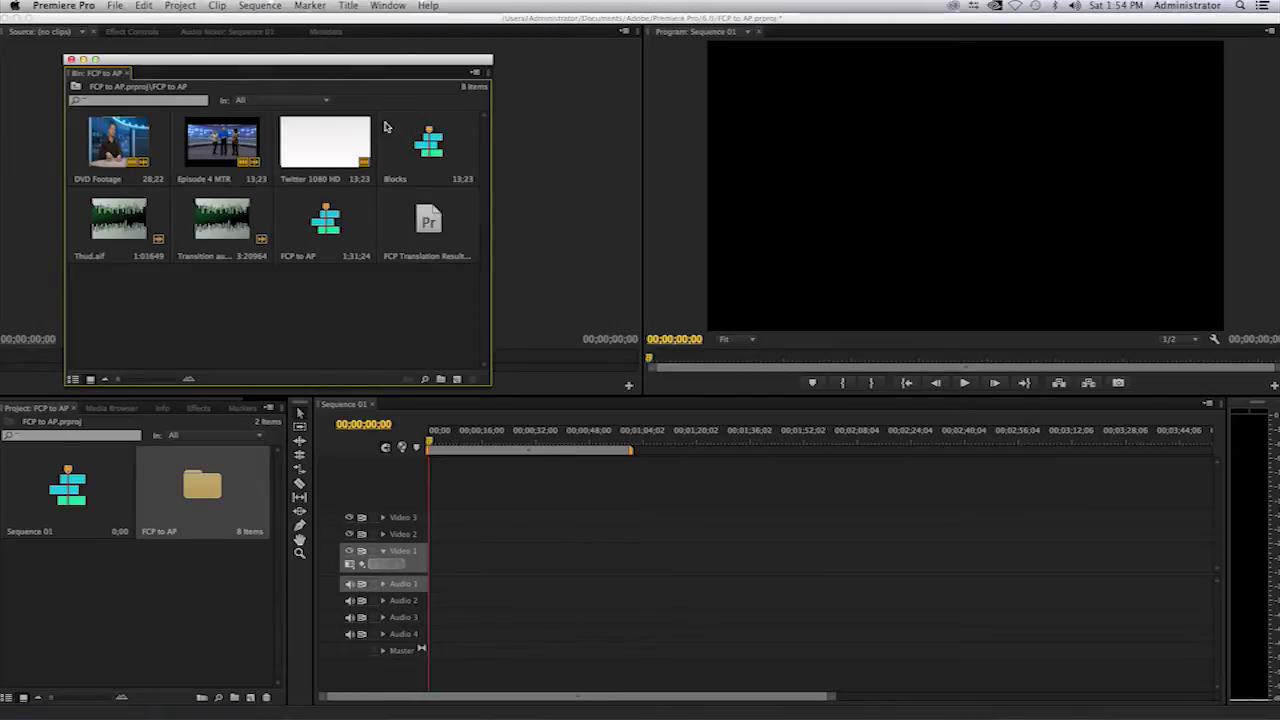
drag(370, 67, 534, 44)
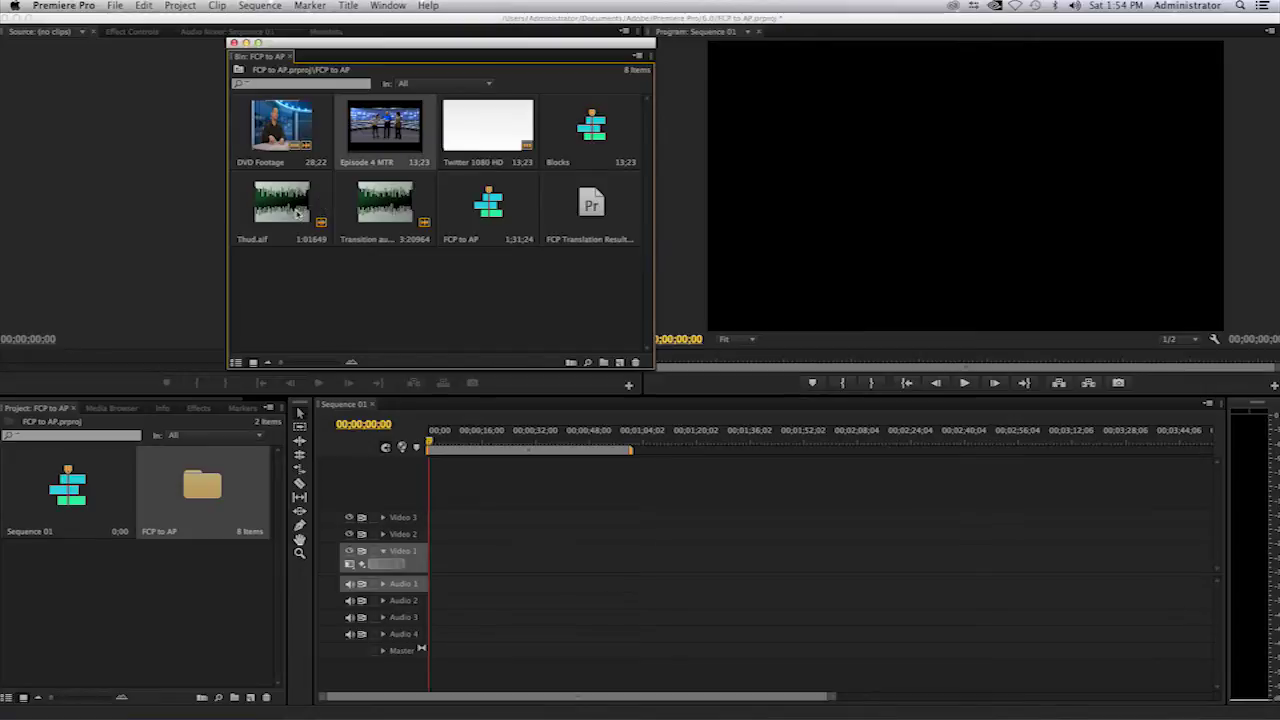
click(300, 205)
click(390, 206)
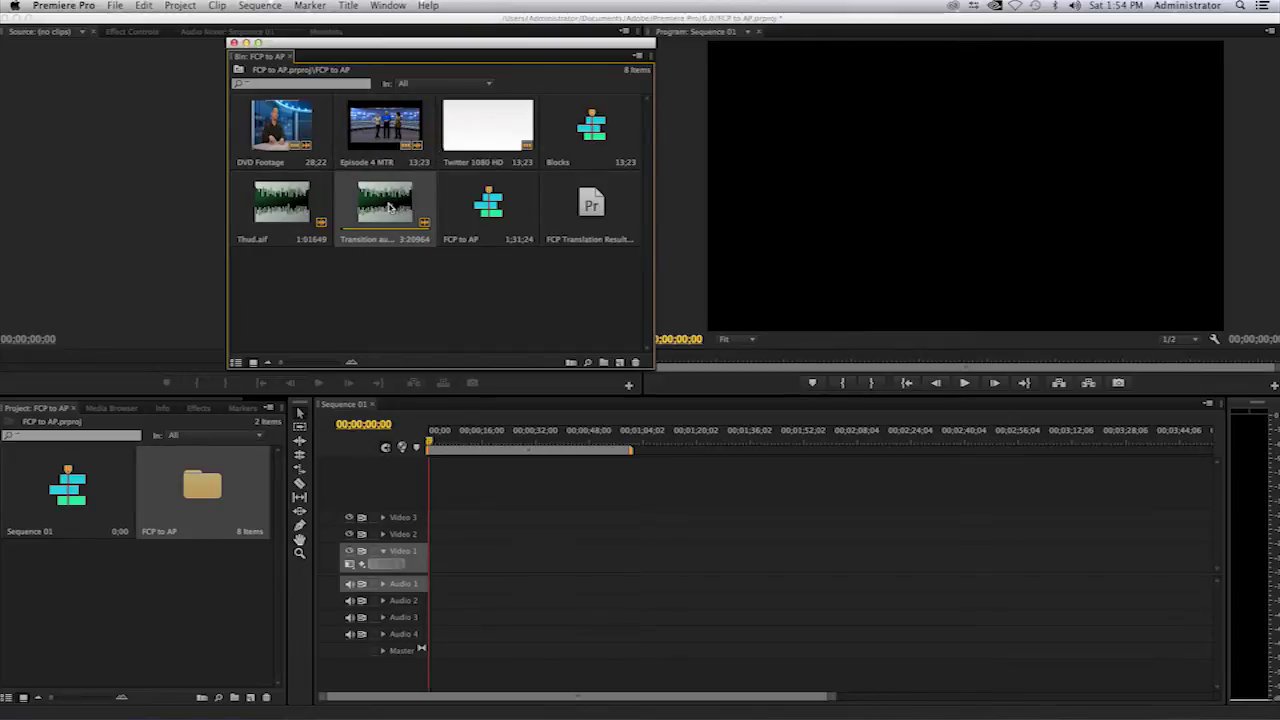
click(301, 214)
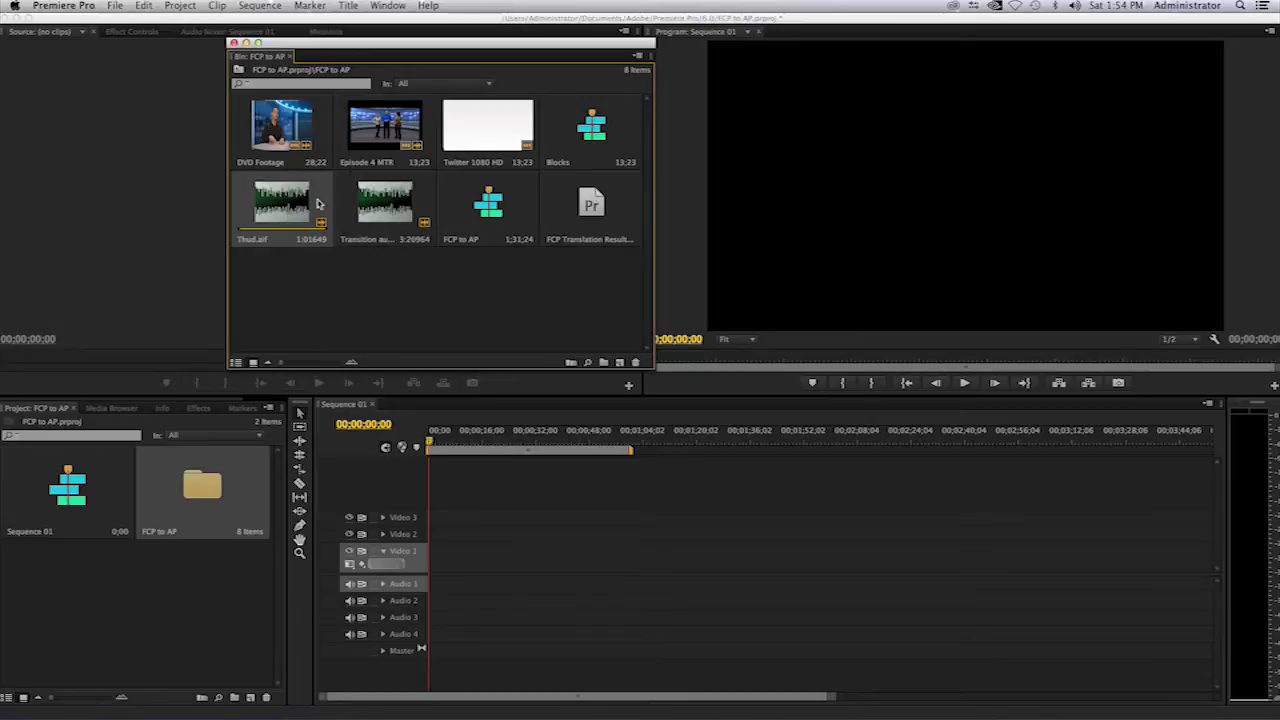
click(280, 138)
click(388, 130)
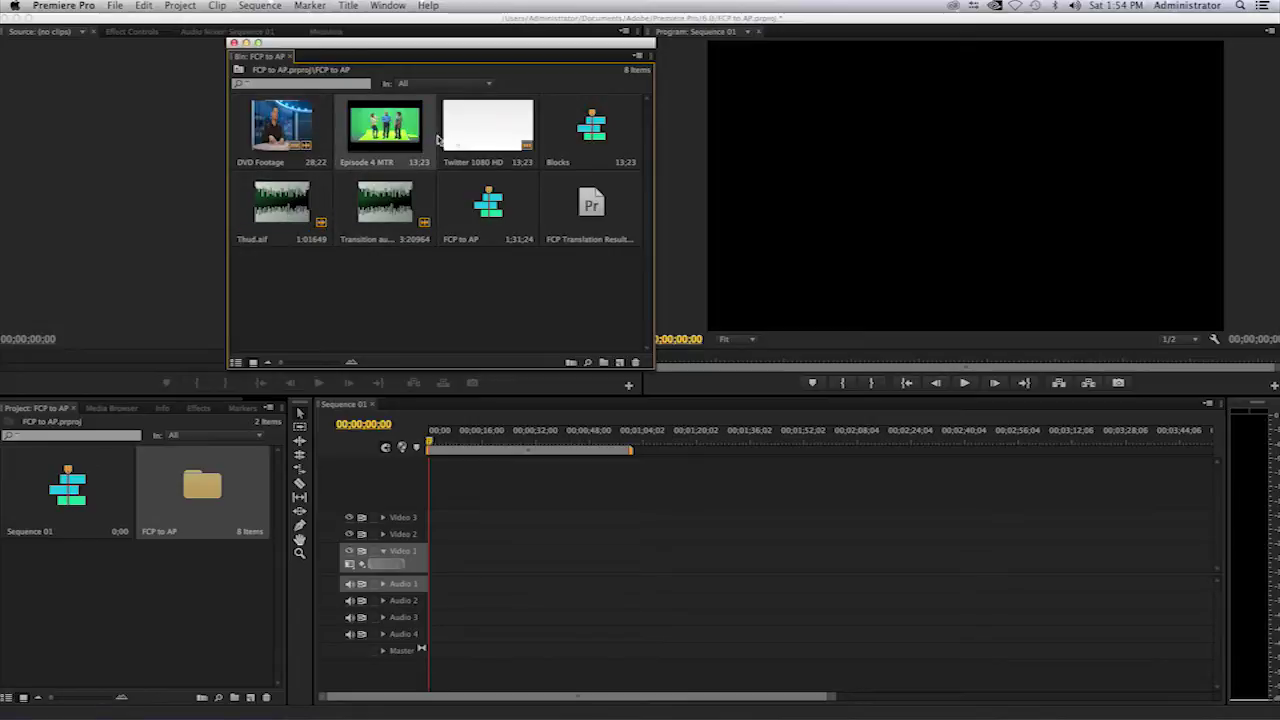
click(472, 140)
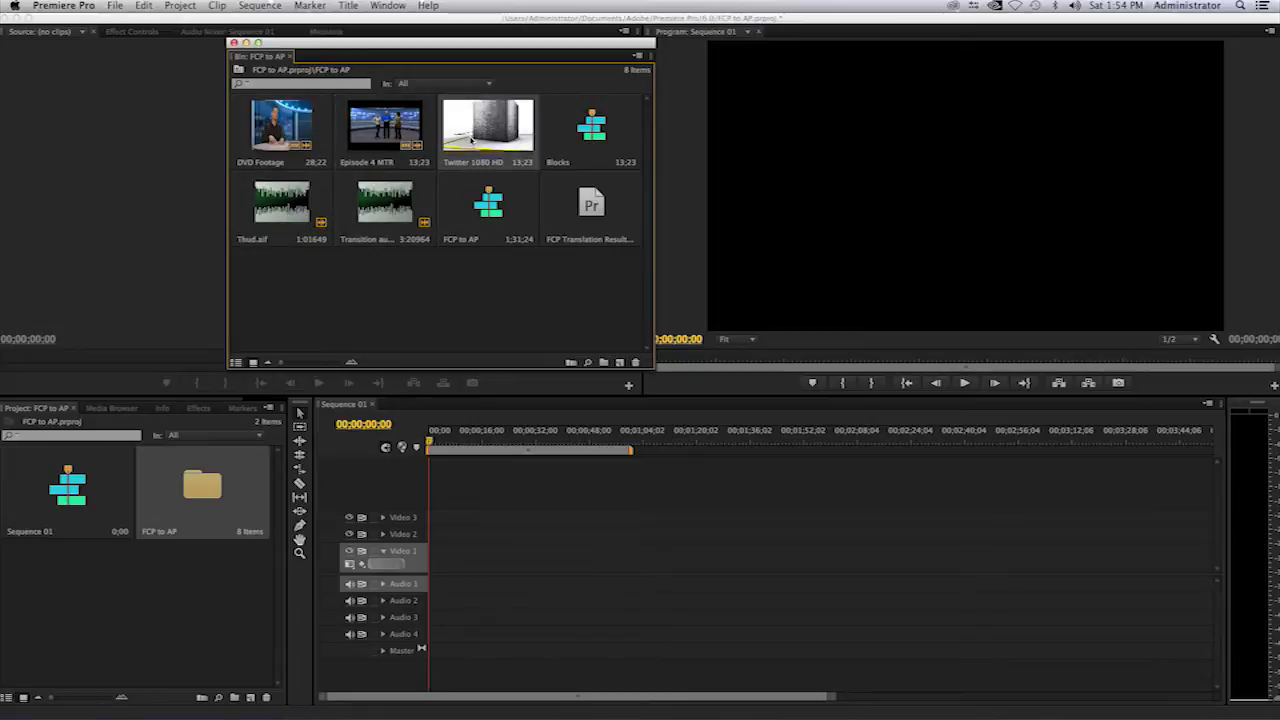
click(594, 161)
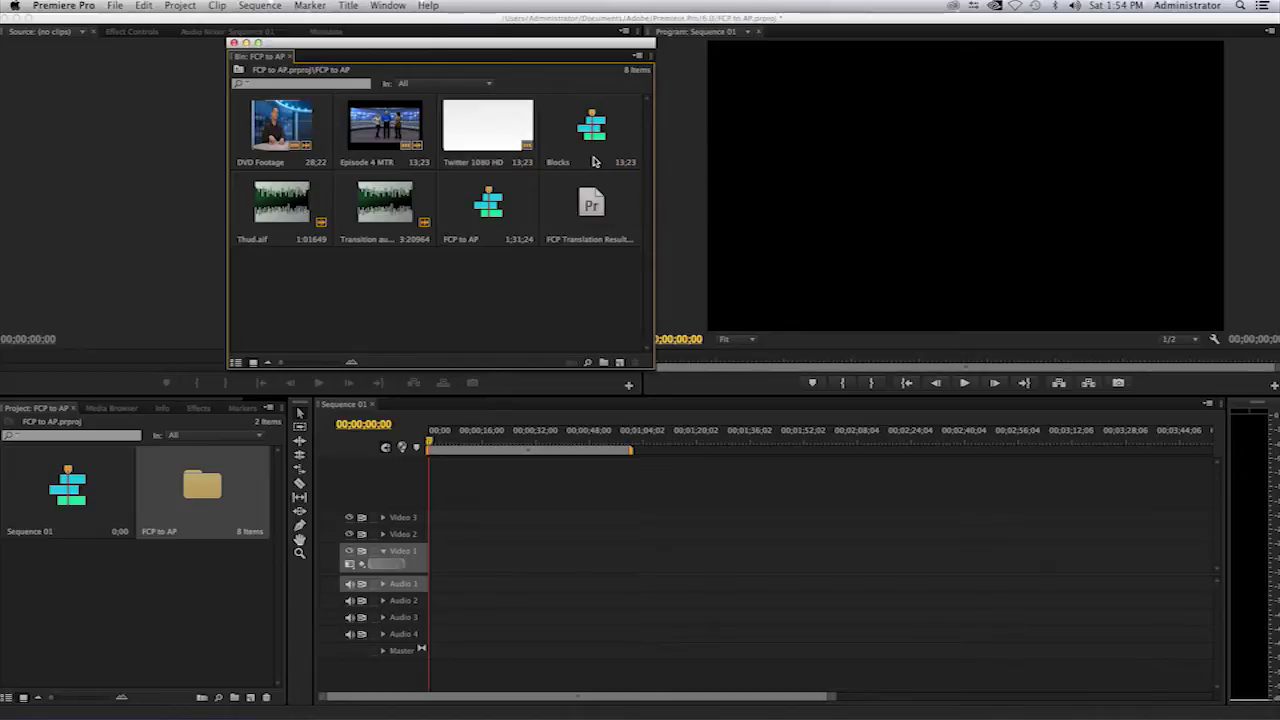
double_click(490, 207)
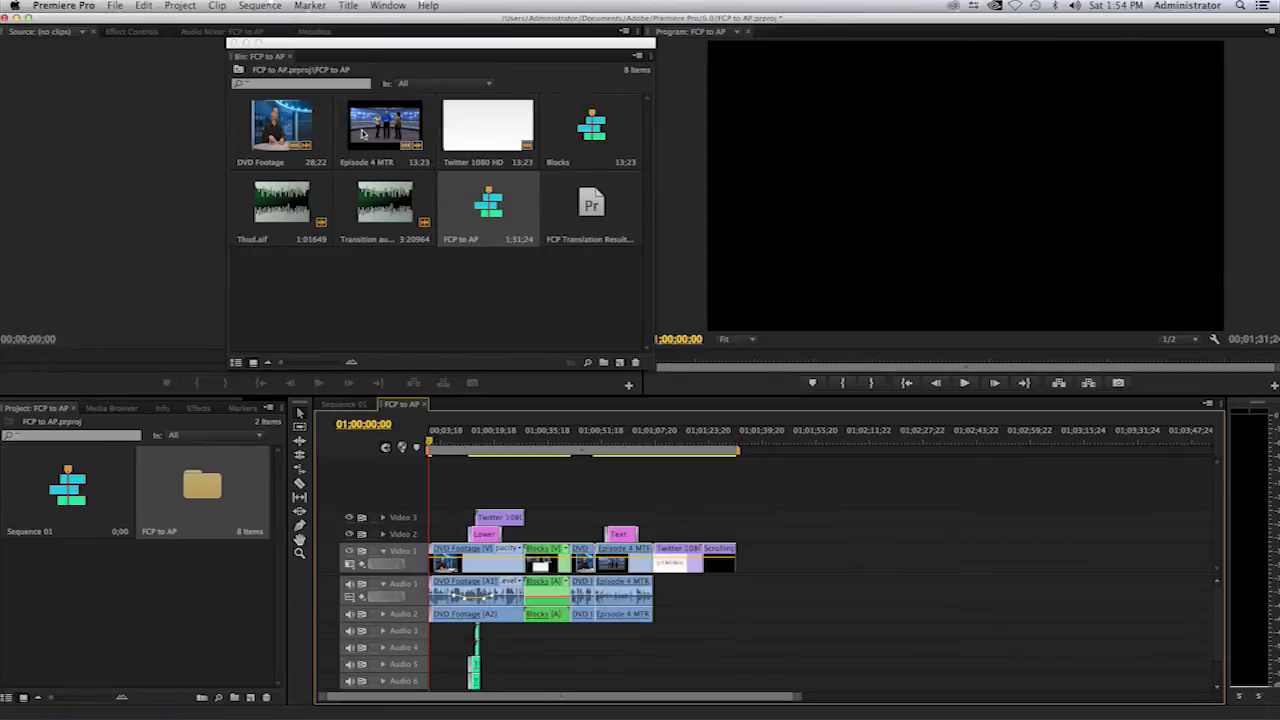
- Close the floating bin, zoom the timeline out, and enlarge Audio 1 to show the DVD Footage waveform
click(234, 43)
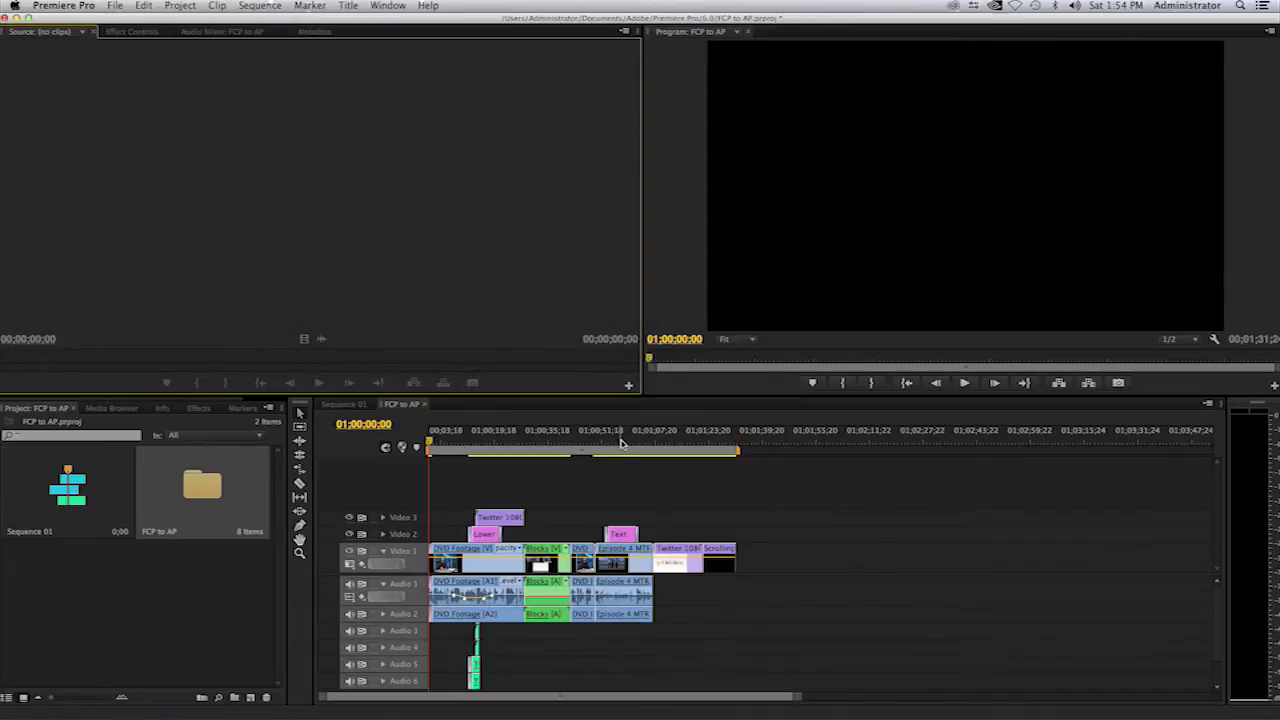
drag(800, 697, 709, 700)
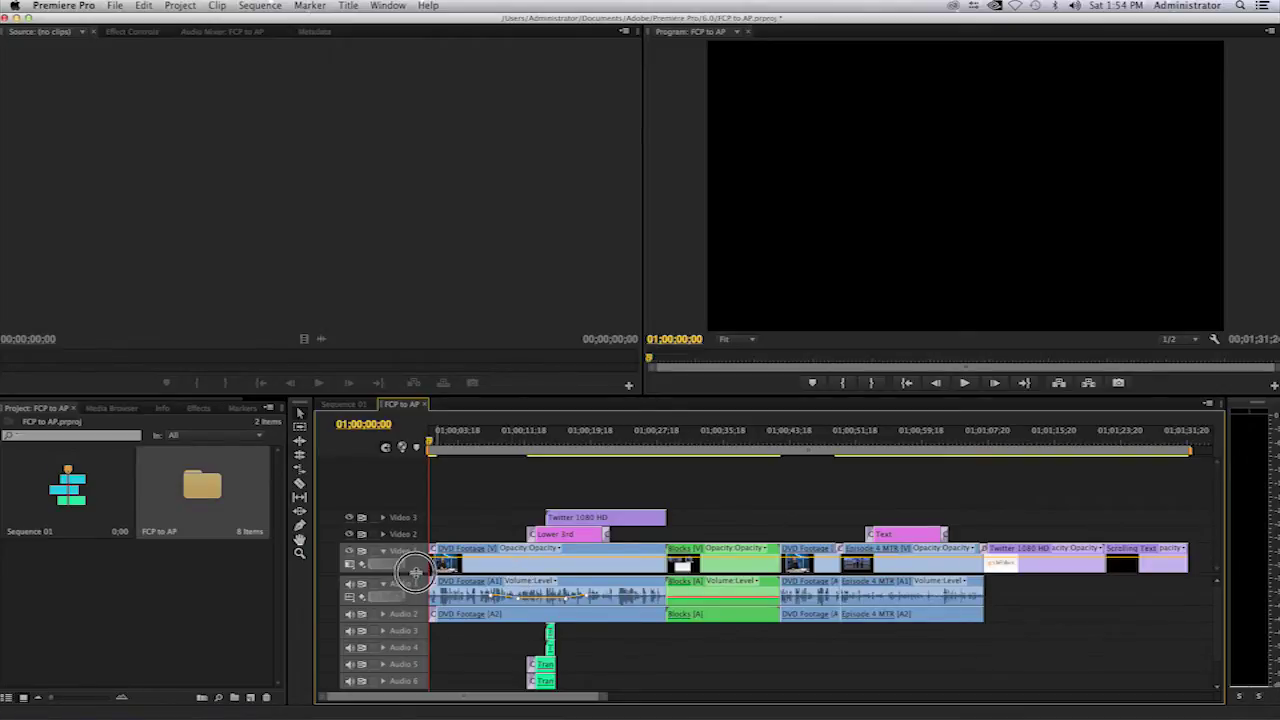
scroll(410, 556, down, 1)
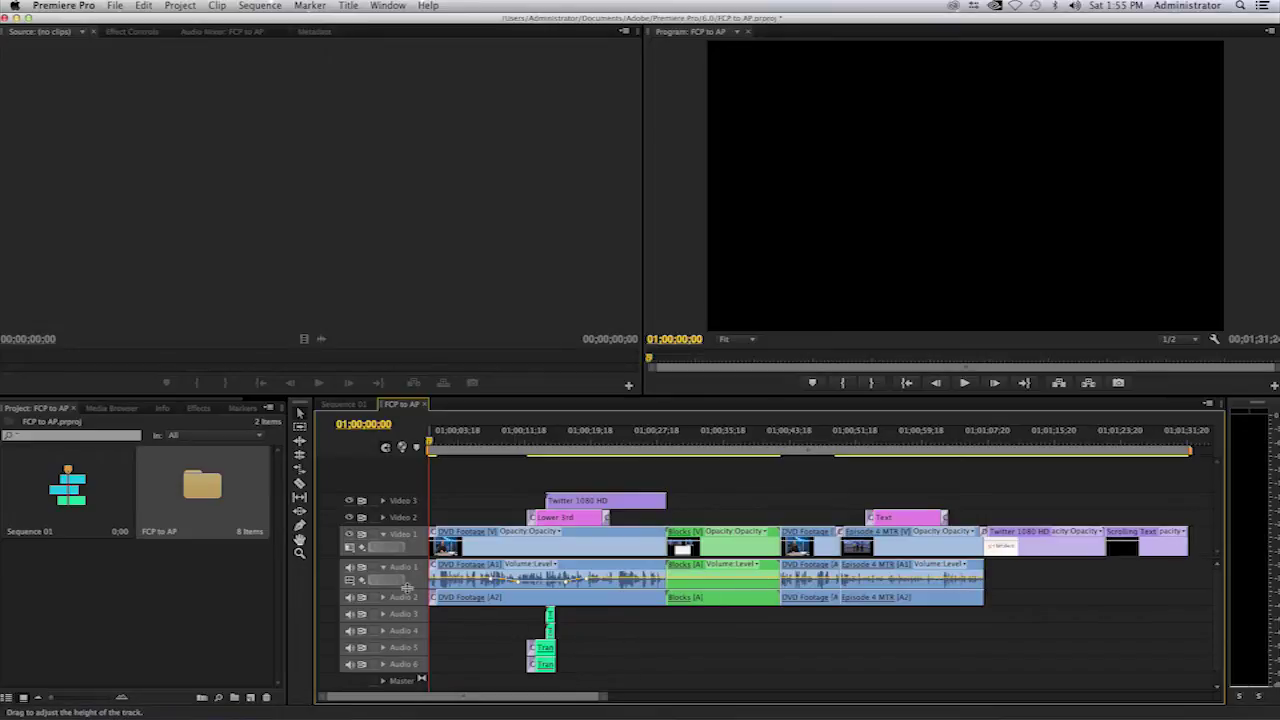
drag(407, 587, 409, 636)
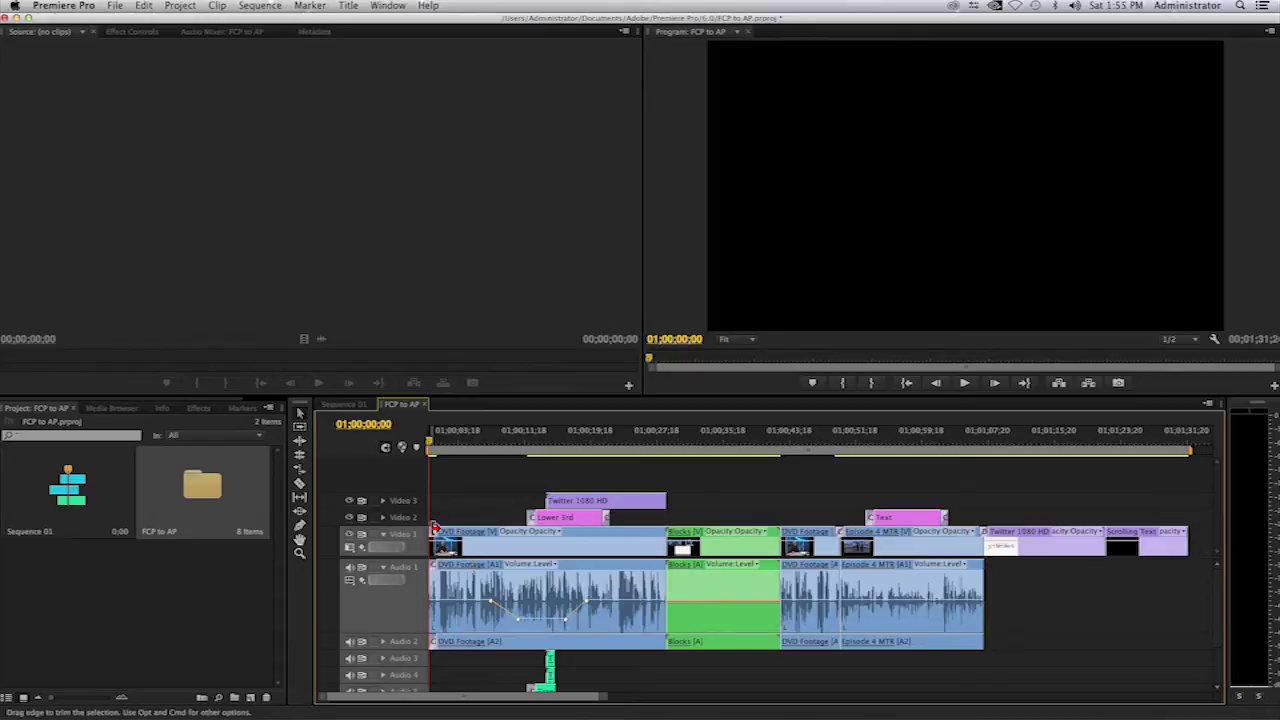
click(432, 443)
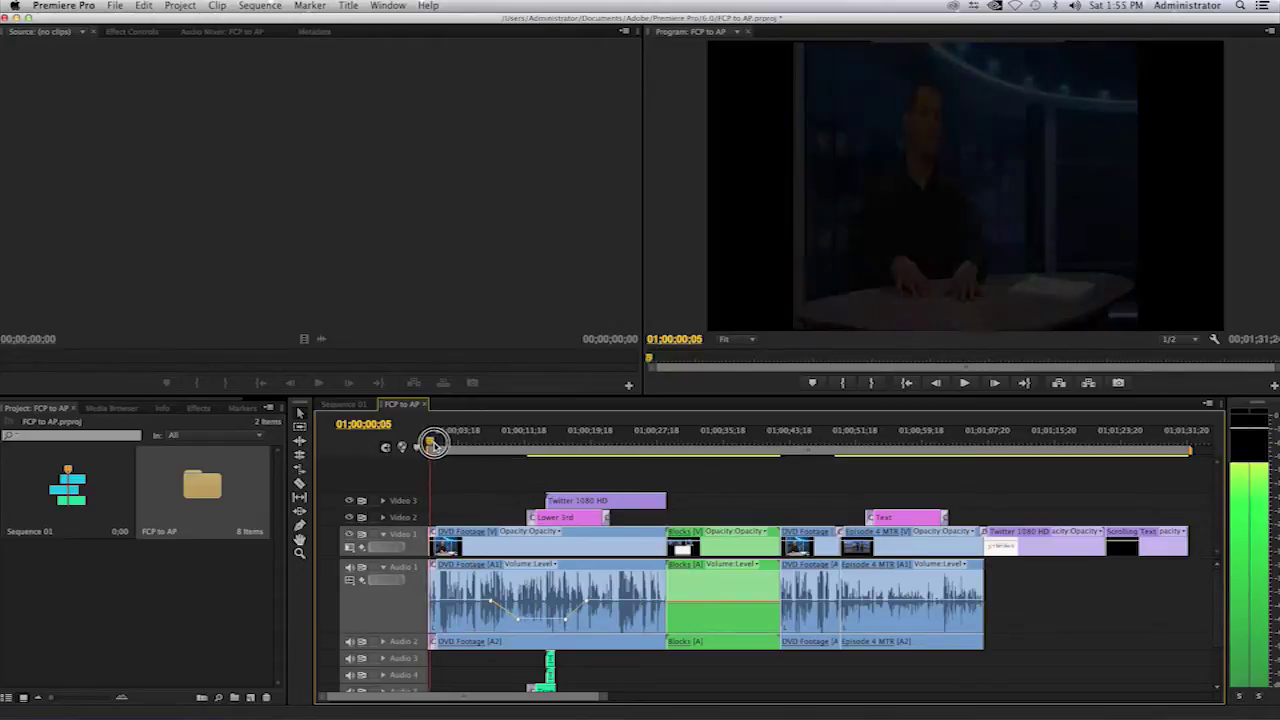
- Scrub from the sequence start to 01;00;13;18, showing the Sample Roundtripping lower third
drag(432, 443, 468, 458)
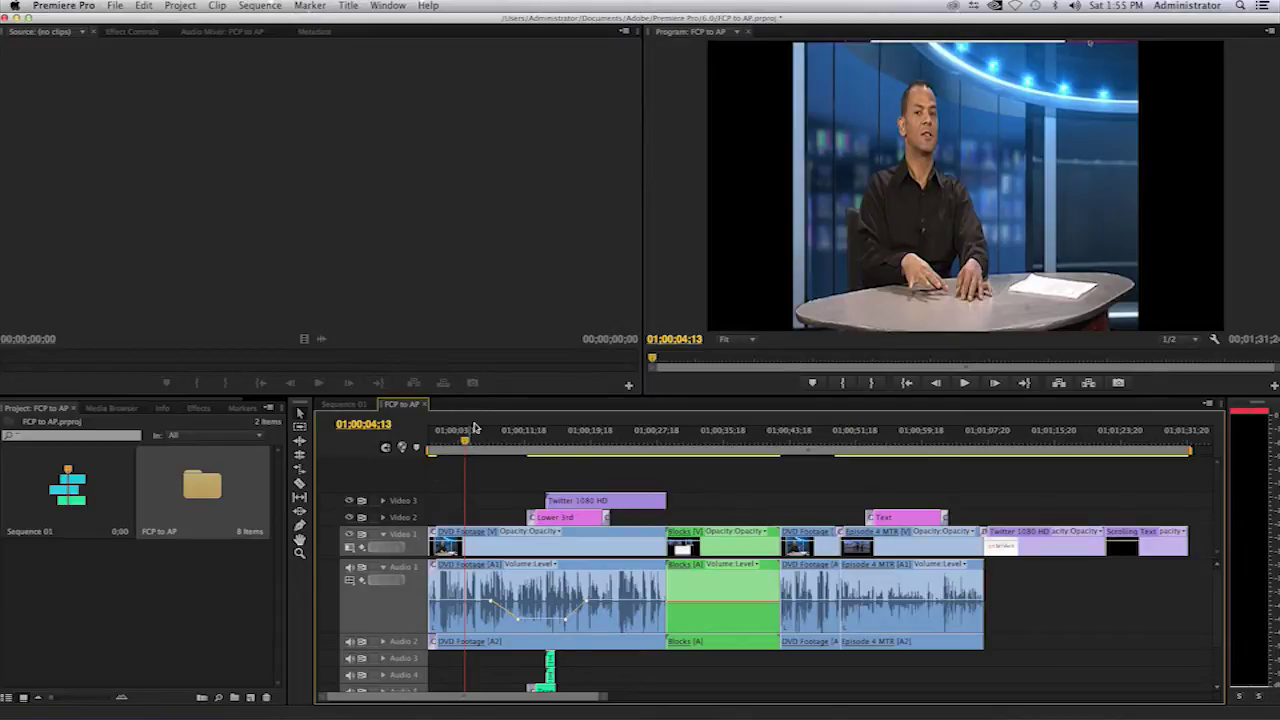
drag(466, 445, 541, 453)
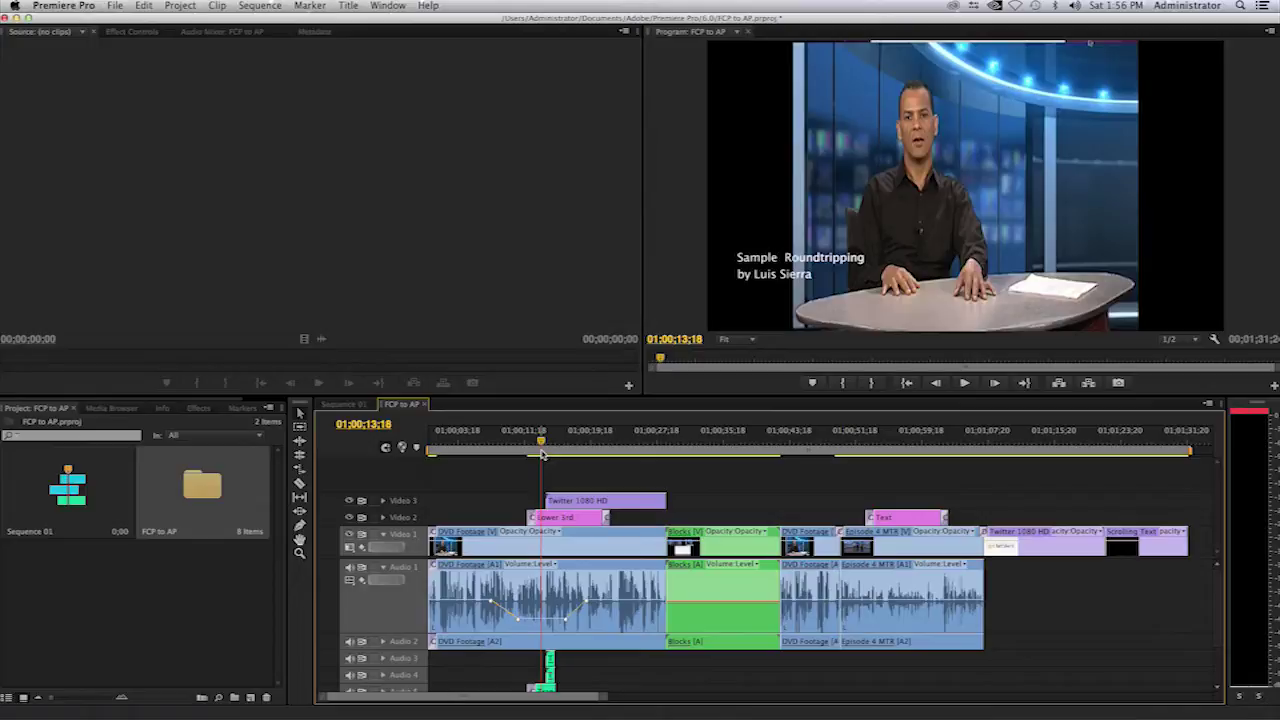
- Scrub through the Twitter 1080 HD overlay to 01;00;34;11, selecting clips on Video 3 and Video 1
drag(539, 444, 623, 458)
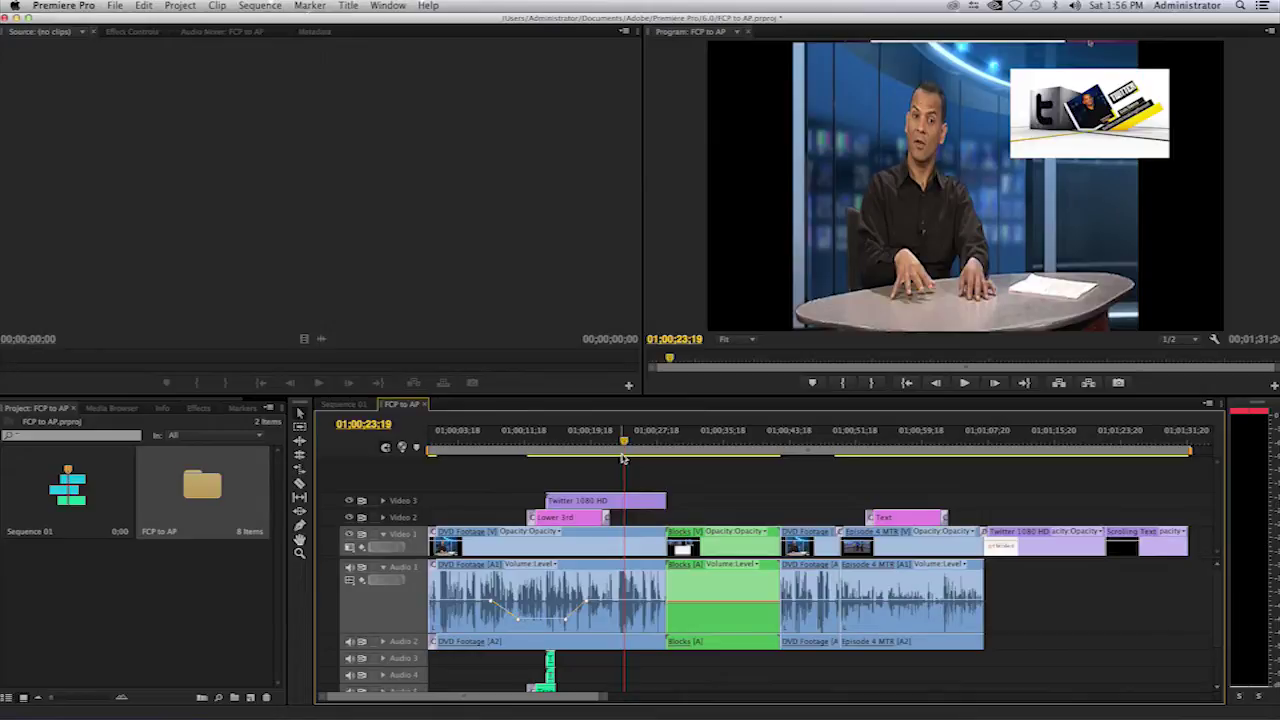
click(631, 504)
click(595, 545)
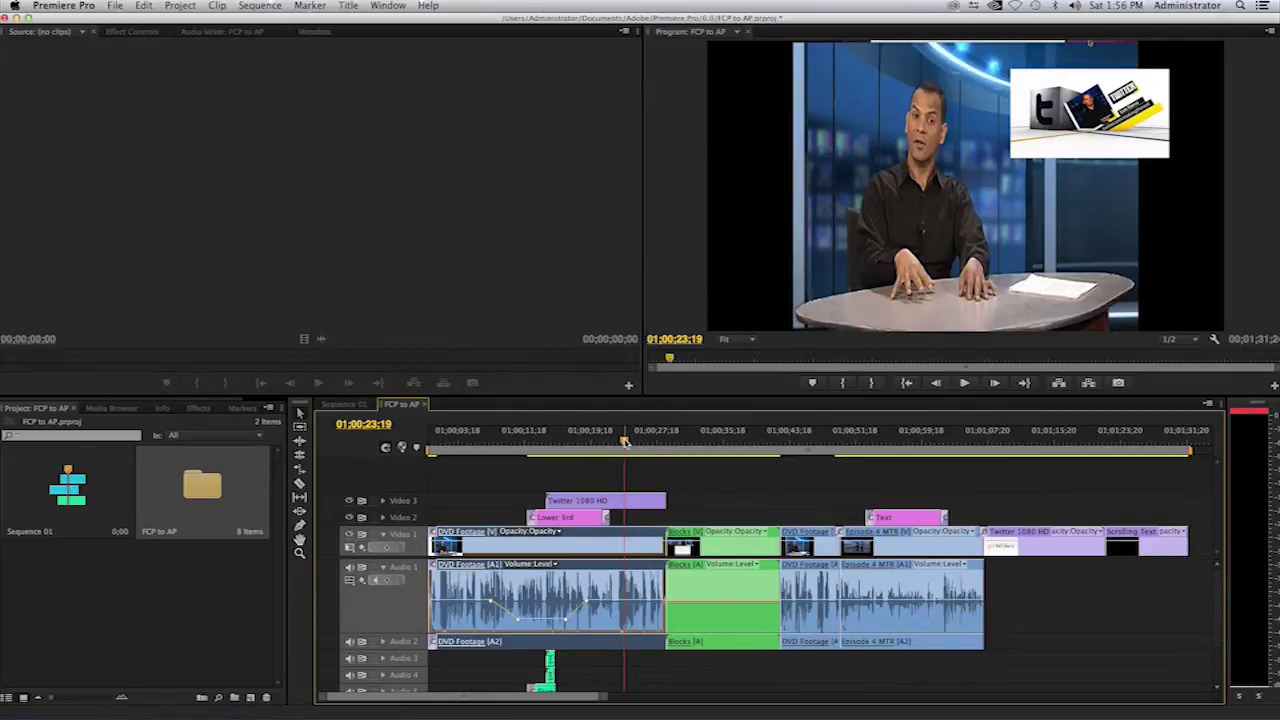
drag(624, 438, 709, 451)
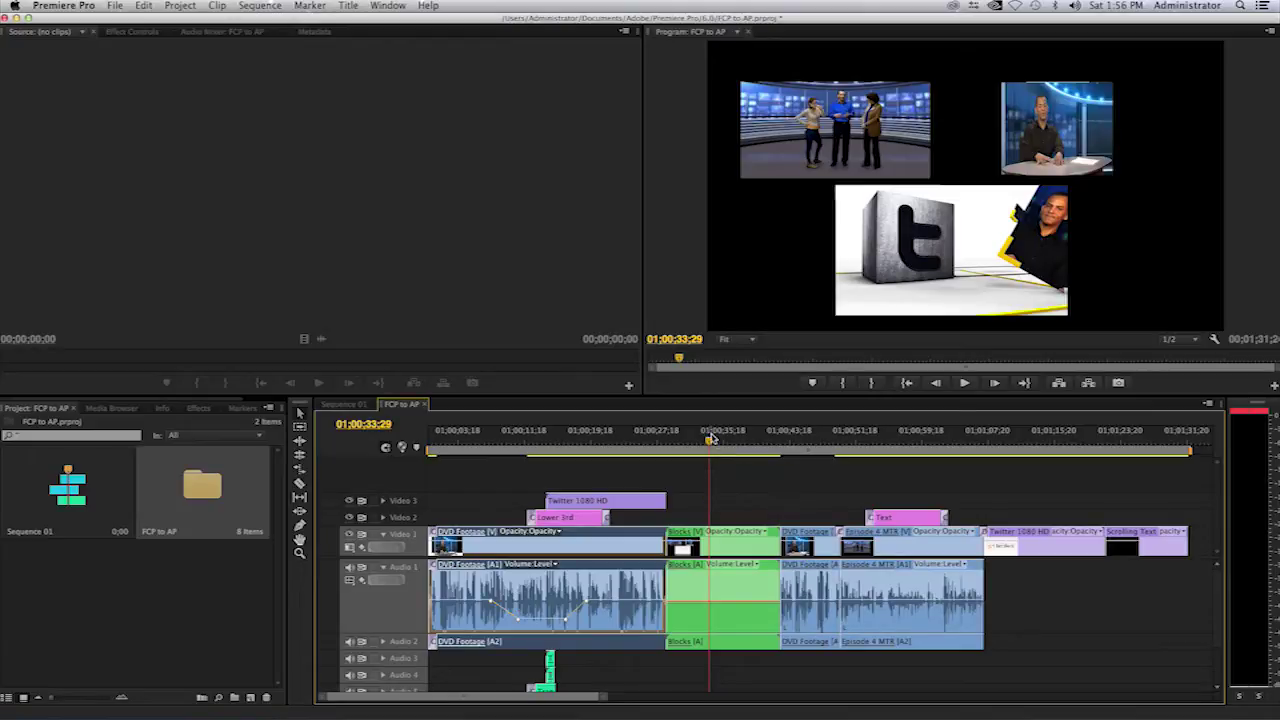
click(713, 442)
drag(713, 442, 715, 442)
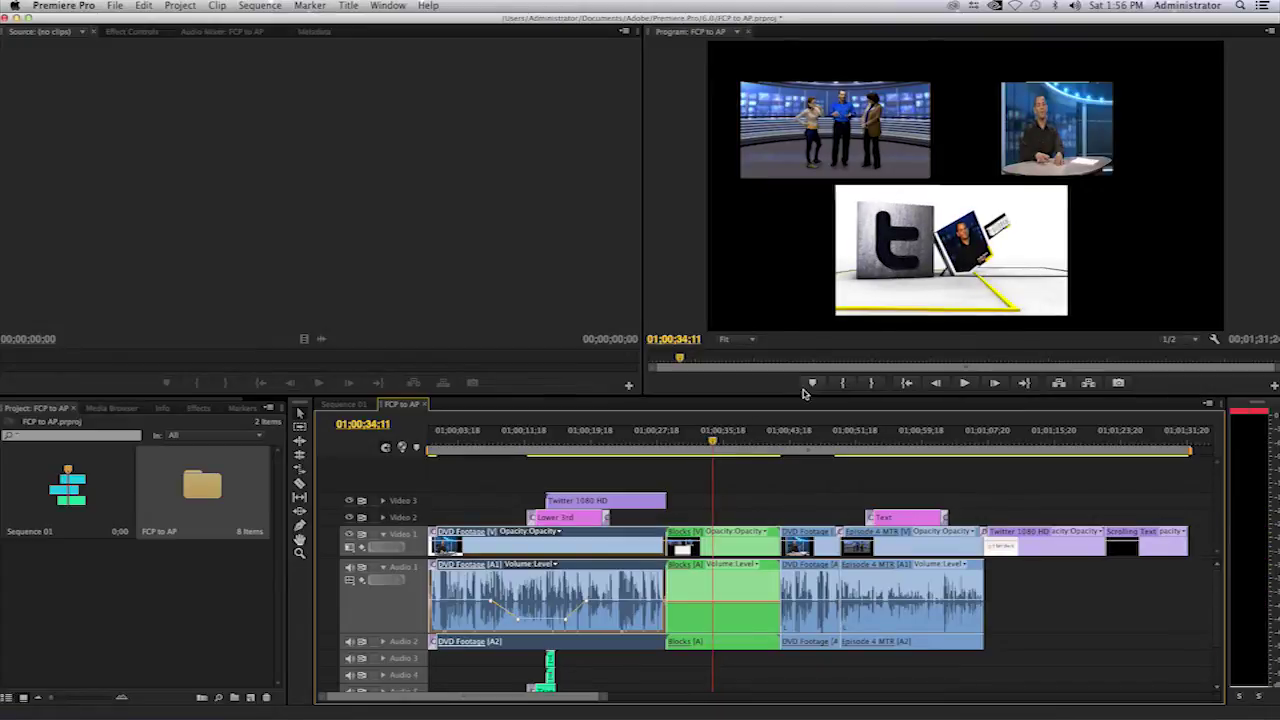
click(1069, 123)
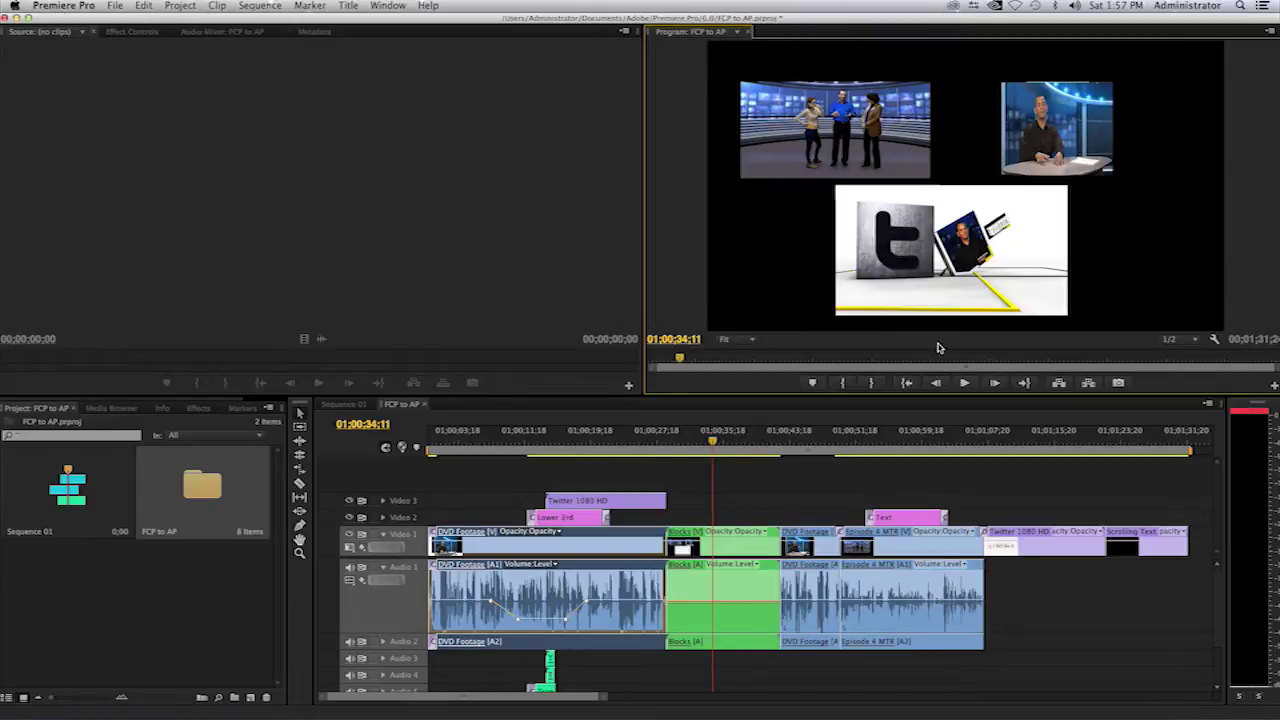
- Scrub the playhead forward past Blocks through the anchor shot
click(712, 441)
drag(712, 441, 809, 453)
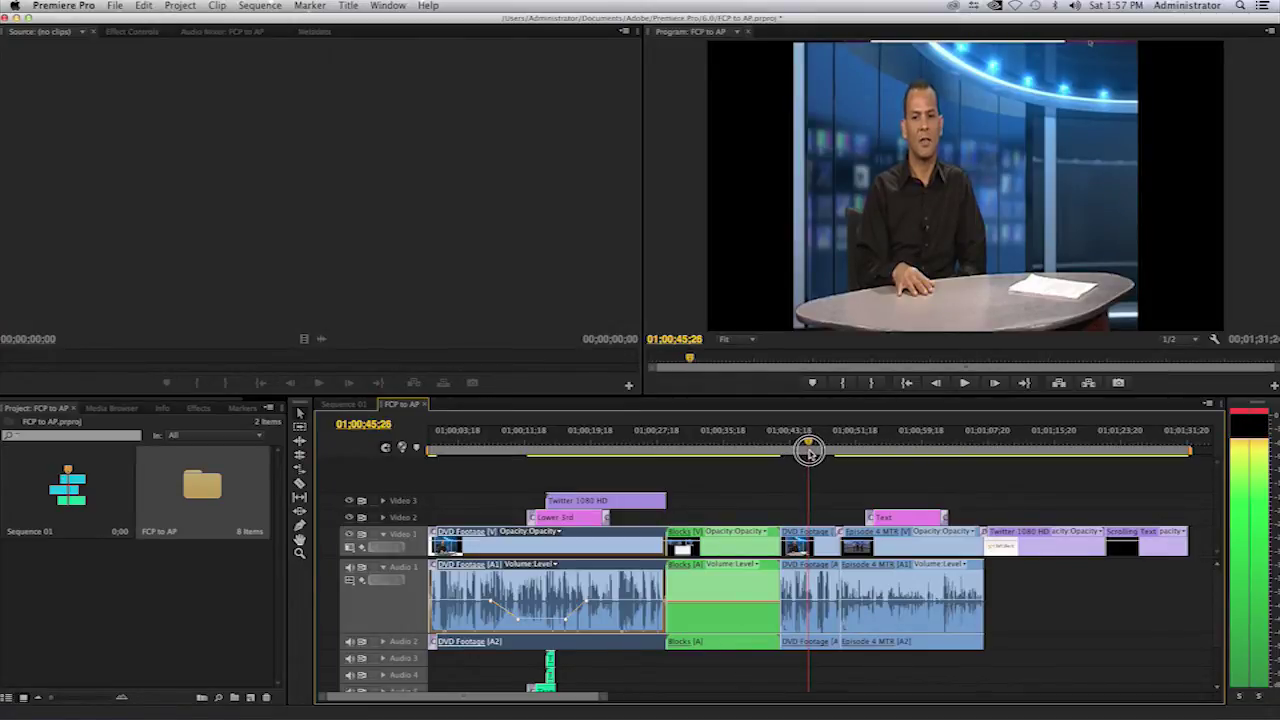
drag(808, 453, 904, 458)
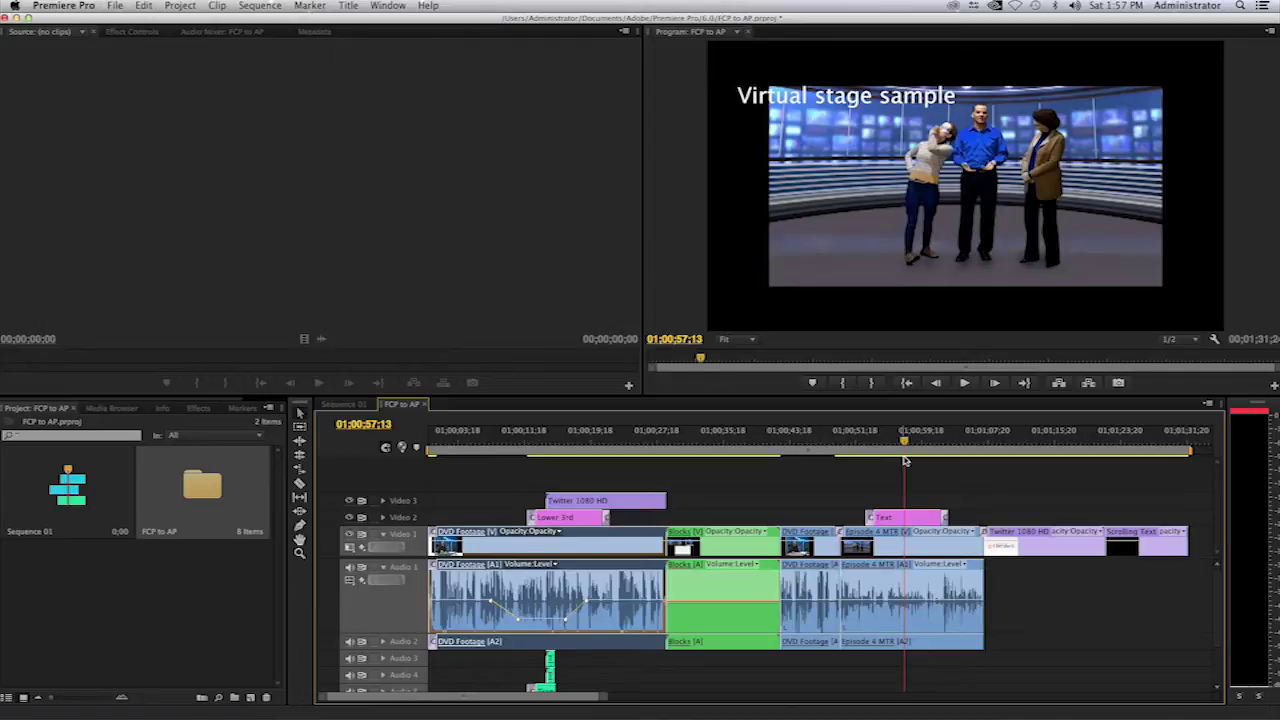
- Select the Text clip on Video 2 and scrub through the Virtual stage shot to the credits at 01;01;26;01
click(906, 440)
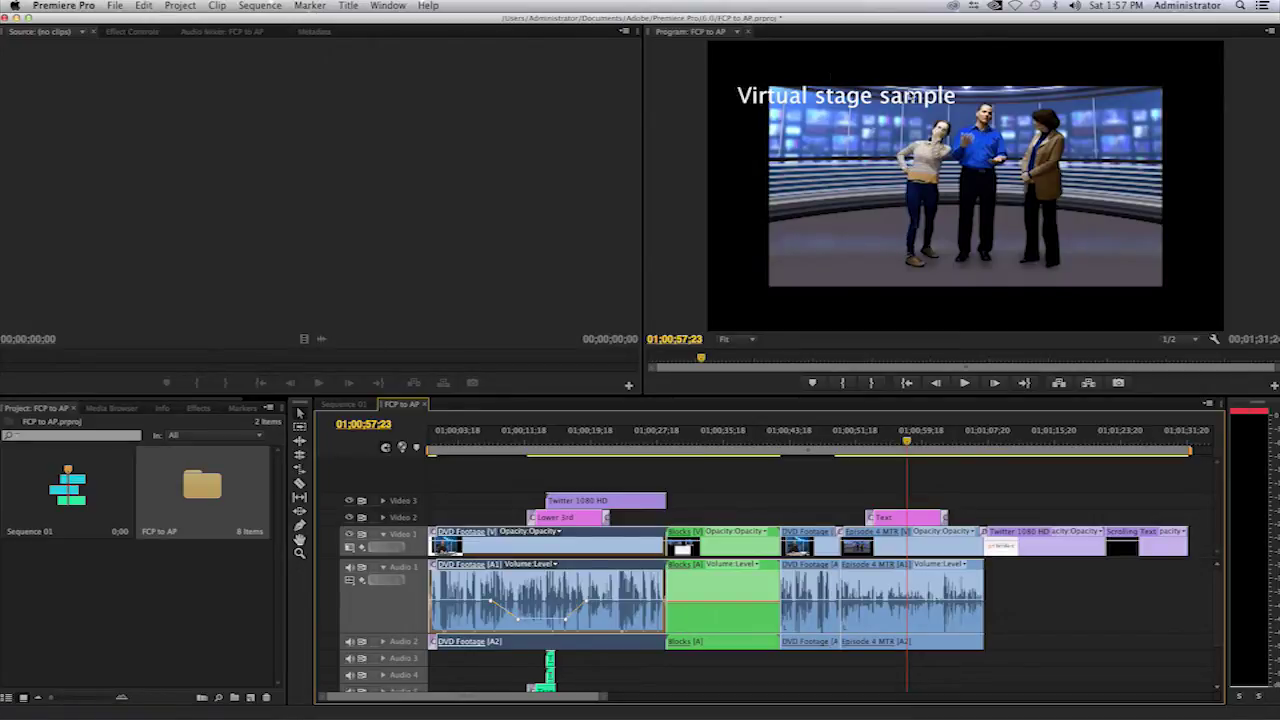
click(916, 519)
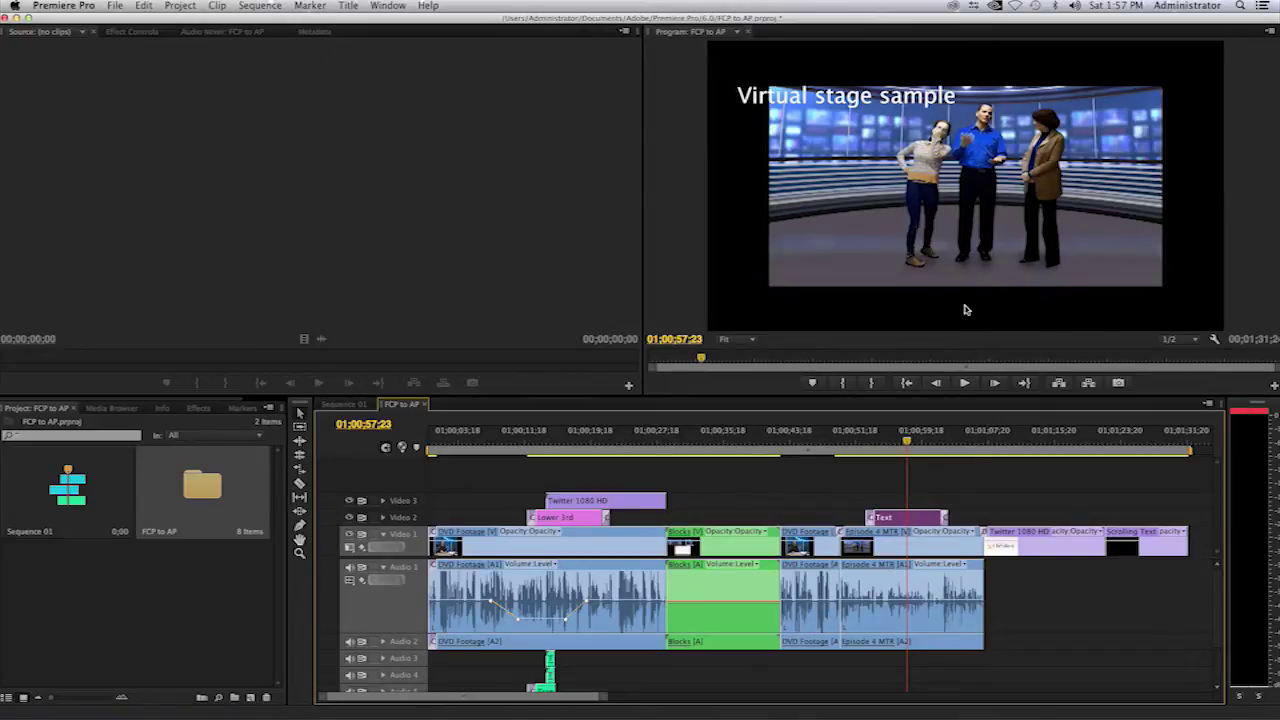
drag(907, 447, 1141, 455)
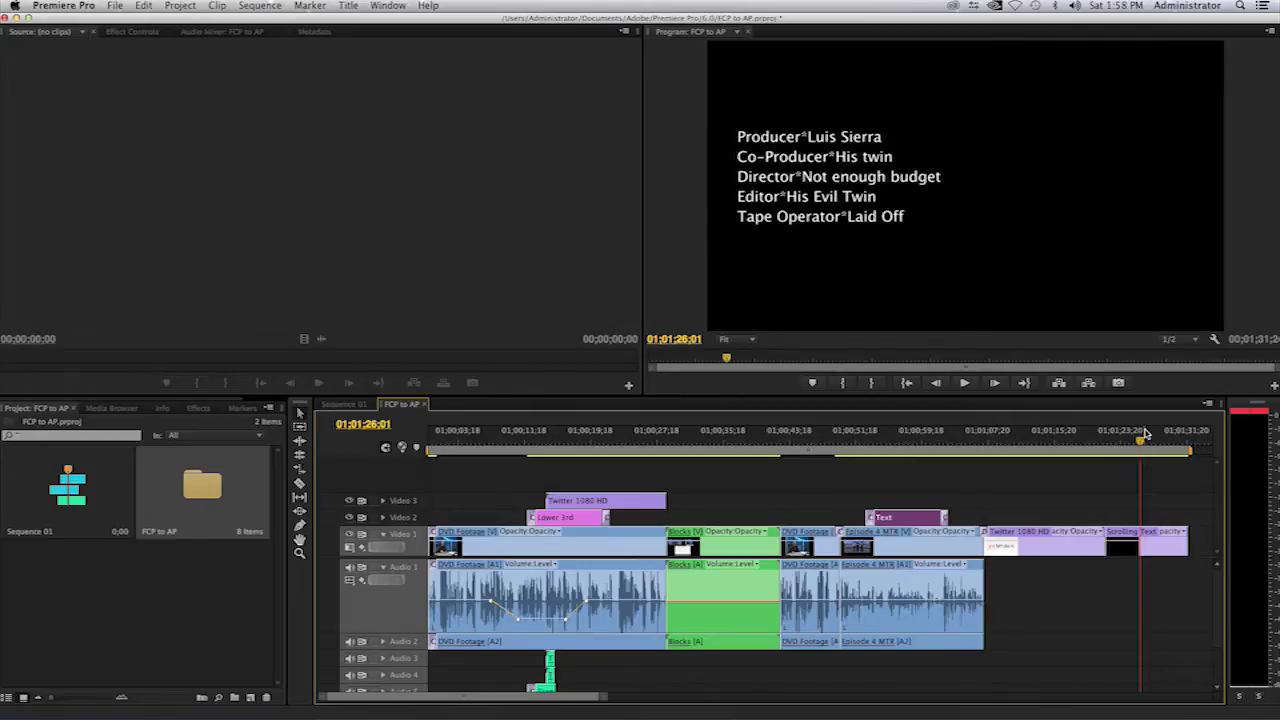
- Drag the playhead back to 01;00;04;11 on the opening DVD Footage presenter shot
drag(1106, 451, 463, 464)
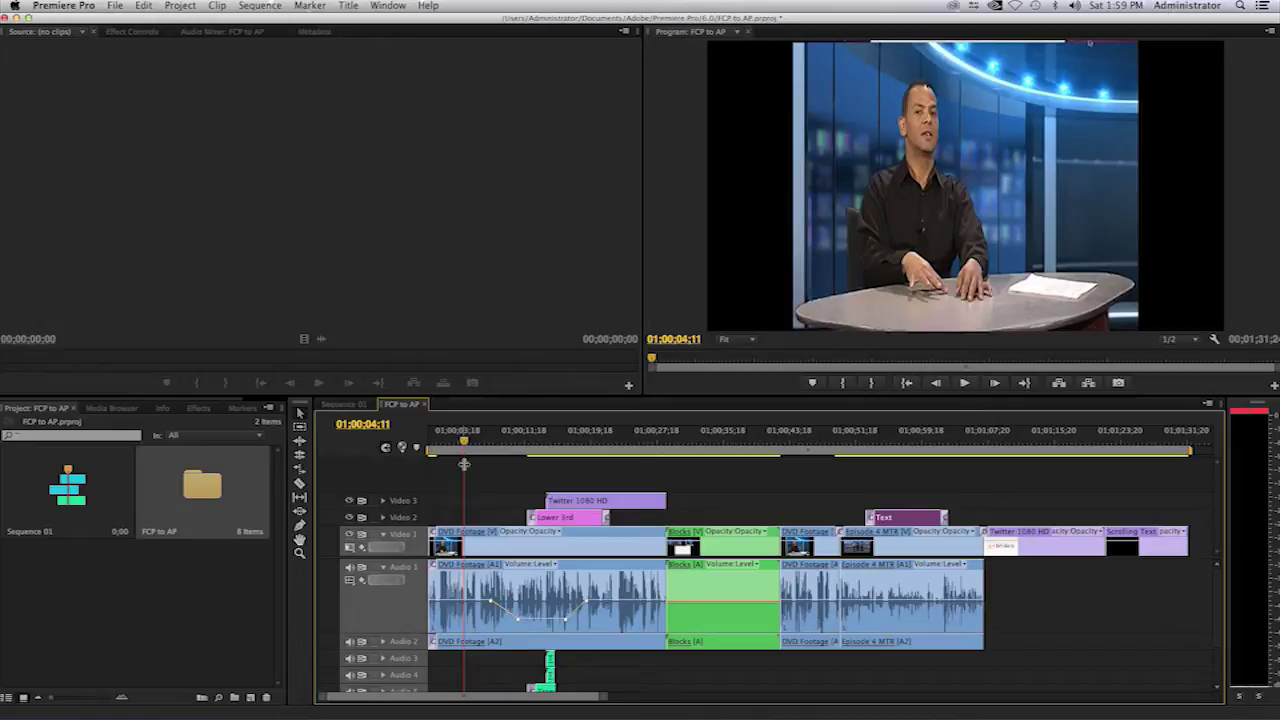